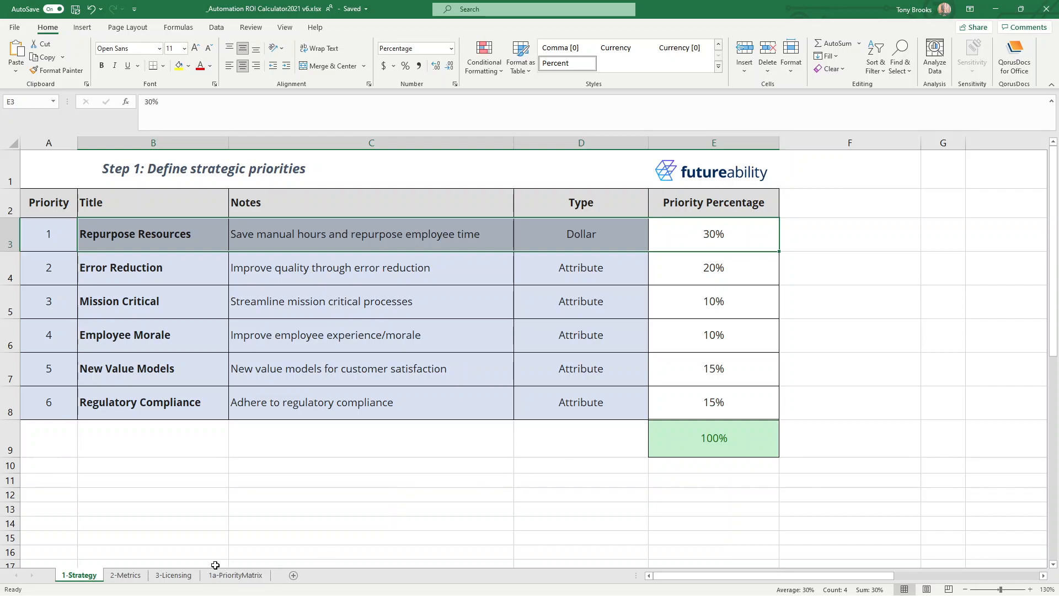
Review the IT process ideas and their buckets on the 1a-PriorityMatrix sheet, and return to the 1-Strategy sheet.
{"action": "left_click", "coordinate": [231, 575]}
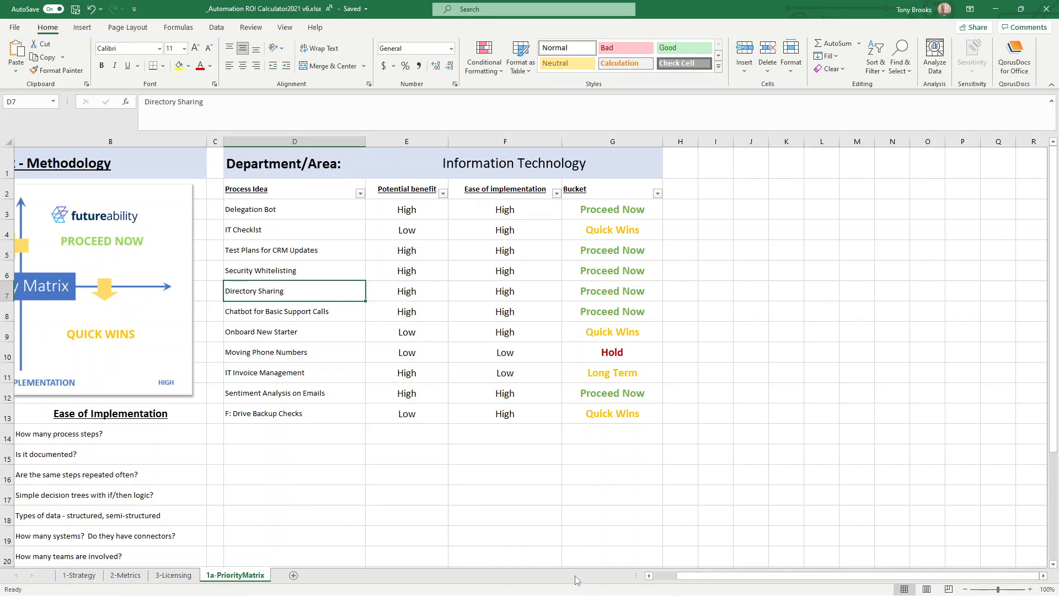
{"action": "left_click", "coordinate": [80, 576]}
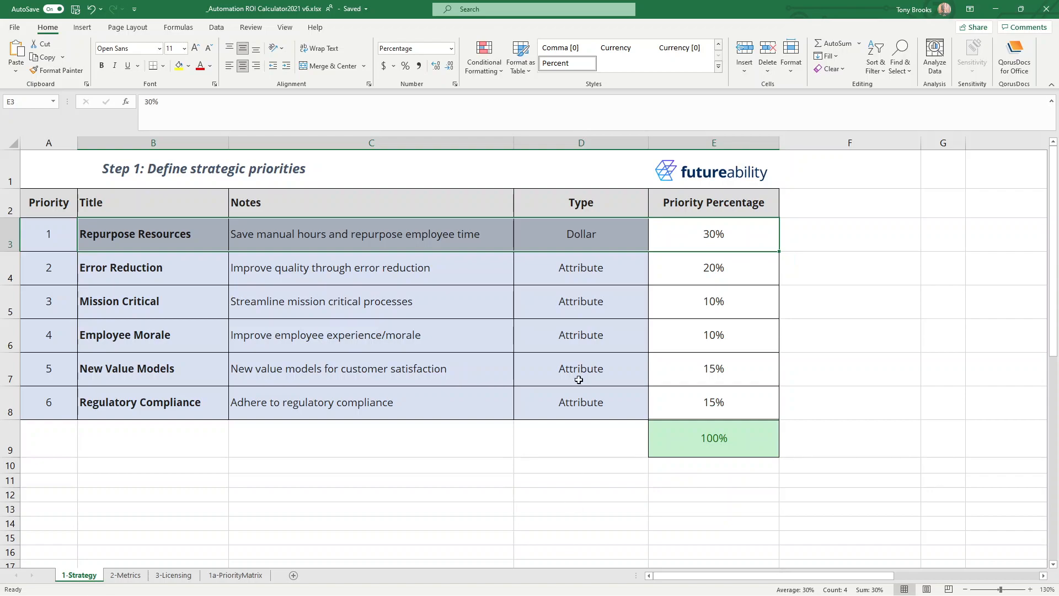
Set the priority percentage for Repurpose Resources to 60%.
{"action": "left_click_drag", "start_coordinate": [213, 236], "coordinate": [583, 226]}
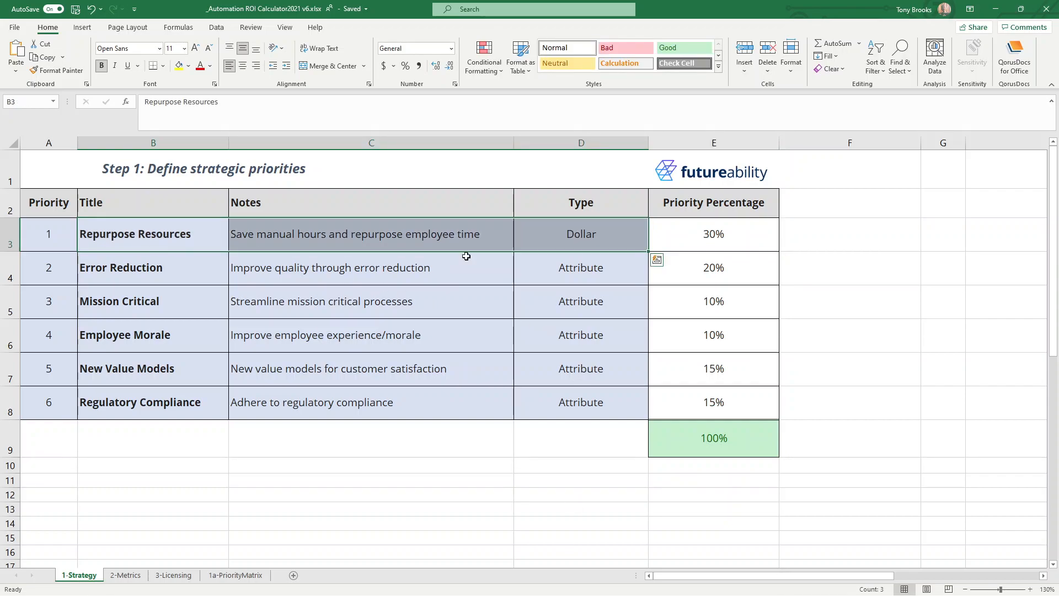
{"action": "left_click", "coordinate": [748, 247]}
{"action": "type", "text": "60"}
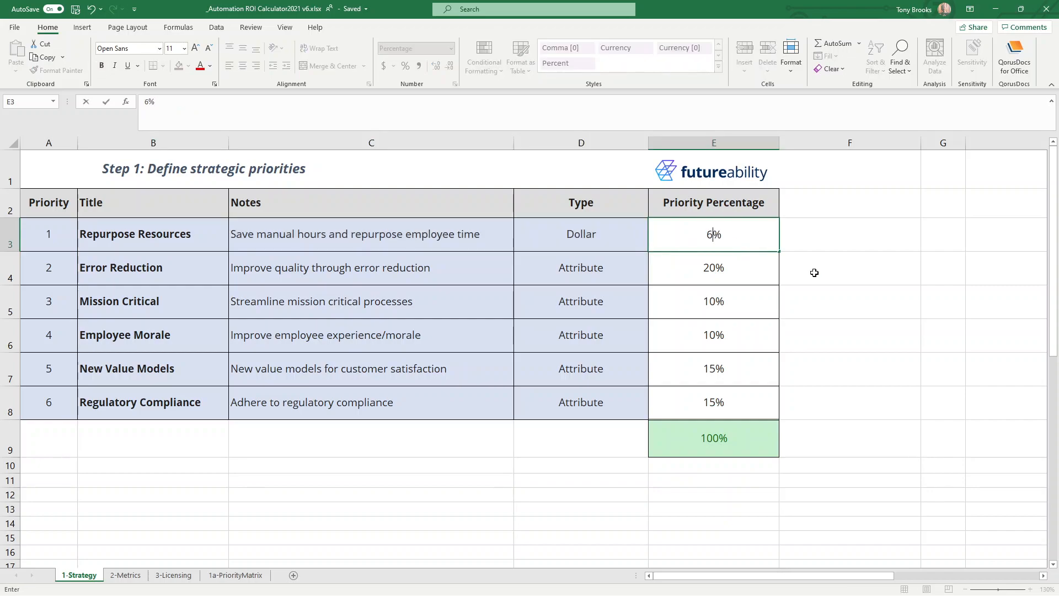
{"action": "key", "text": "Return"}
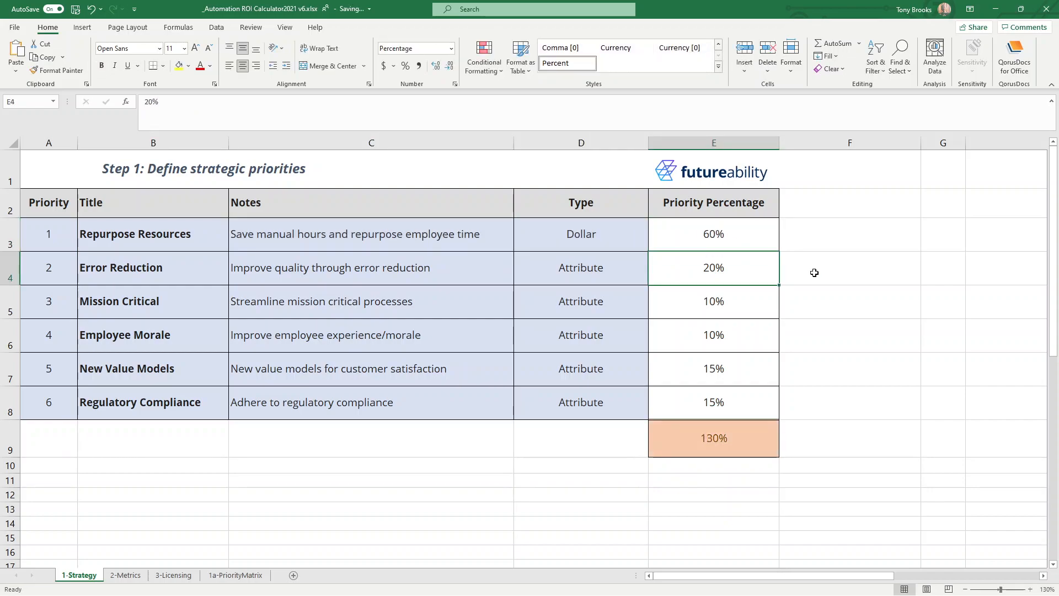
Set the priority percentages to 10% for Error Reduction, 10% for New Value Models and 0% for Regulatory Compliance.
{"action": "type", "text": "10"}
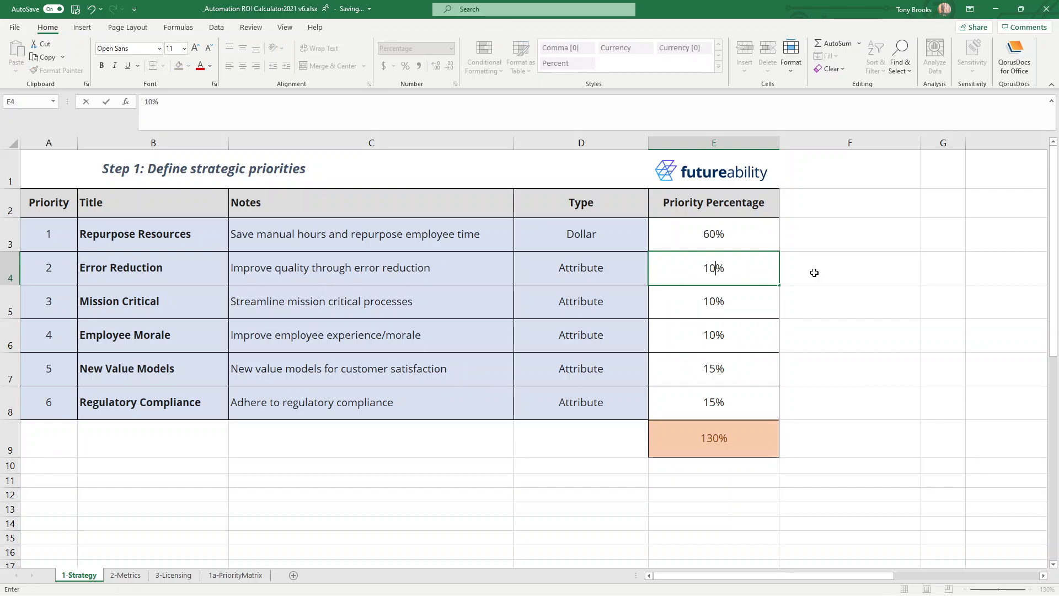
{"action": "key", "text": "Return"}
{"action": "key", "text": "Down"}
{"action": "key", "text": "Down"}
{"action": "key", "text": "Down"}
{"action": "type", "text": "0"}
{"action": "key", "text": "Up"}
{"action": "type", "text": "10"}
{"action": "key", "text": "Return"}
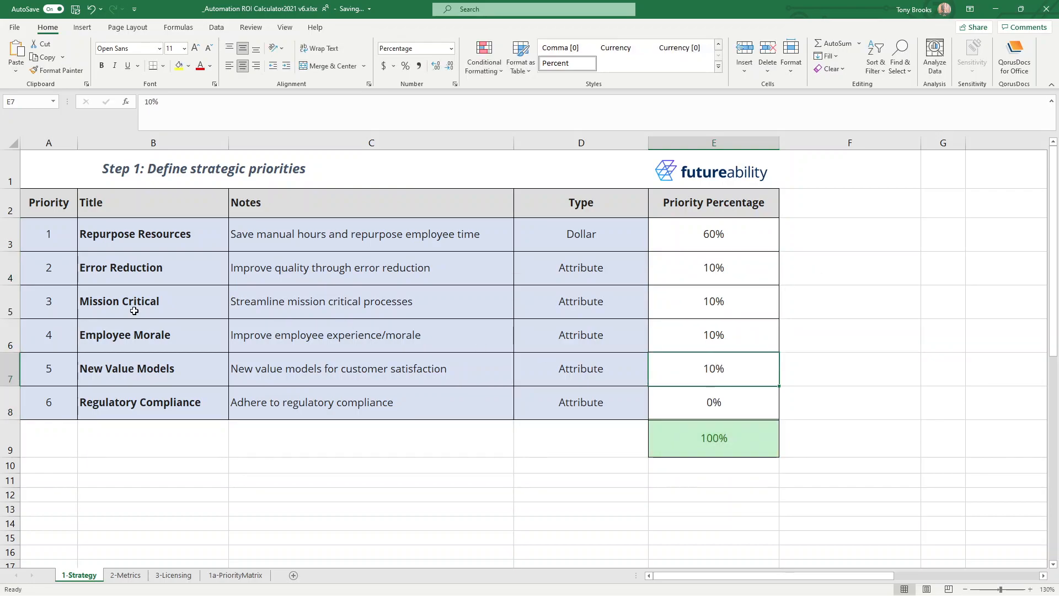
Review the strategic priorities' titles, notes and percentages, comparing the attribute priorities with the dollar-based Repurpose Resources row.
{"action": "left_click", "coordinate": [132, 237]}
{"action": "left_click_drag", "start_coordinate": [132, 237], "coordinate": [307, 389]}
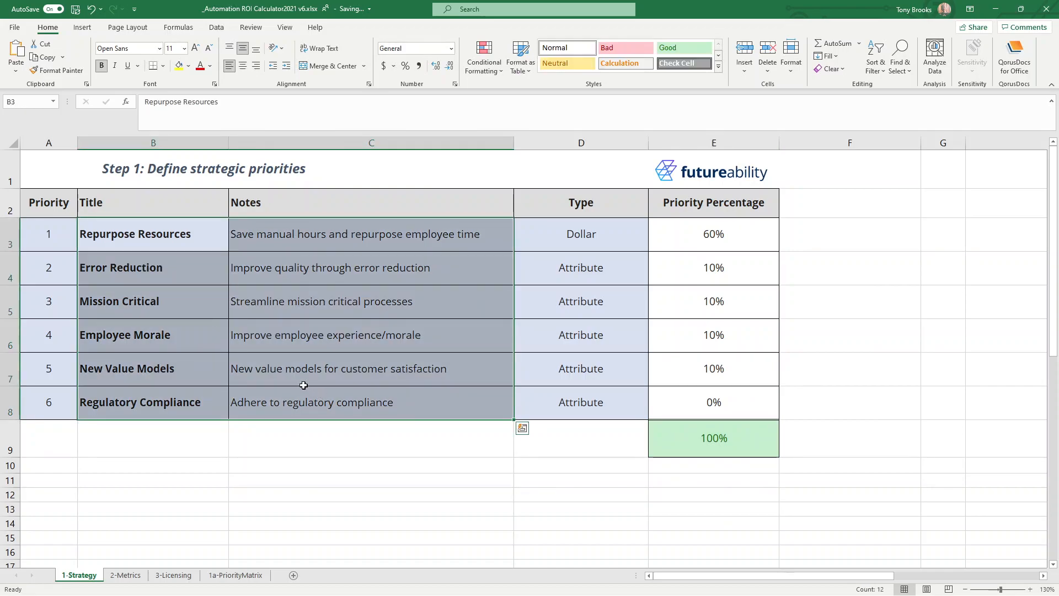
{"action": "left_click", "coordinate": [197, 331]}
{"action": "left_click_drag", "start_coordinate": [147, 267], "coordinate": [185, 418]}
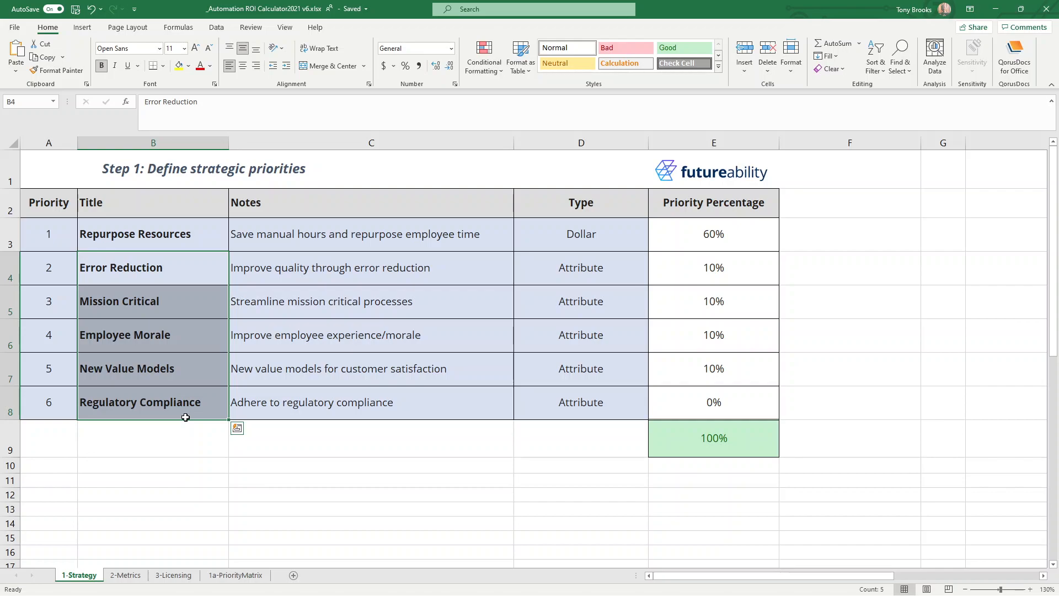
{"action": "left_click", "coordinate": [234, 270]}
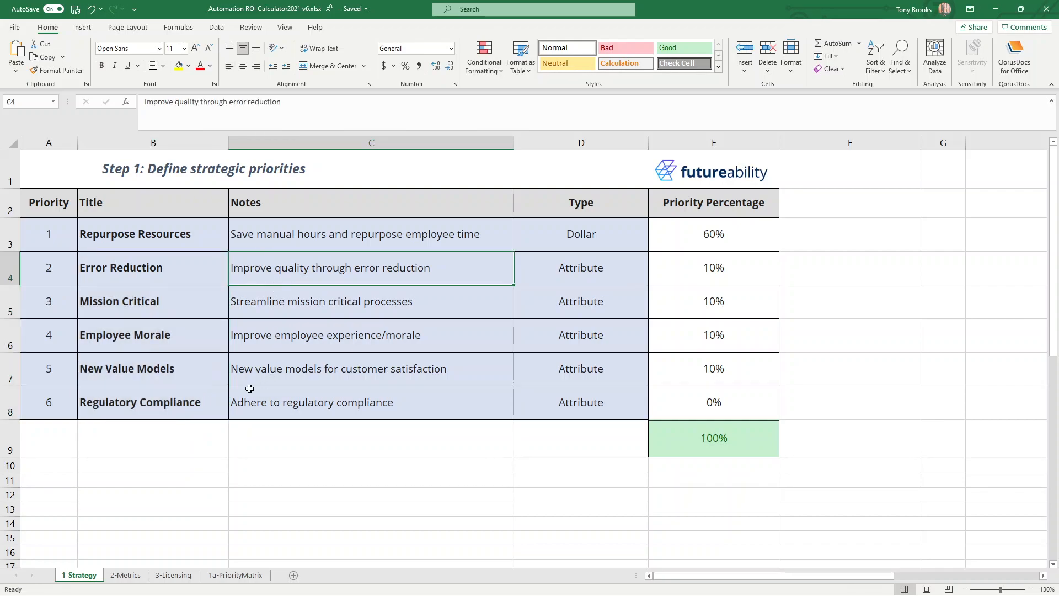
{"action": "left_click_drag", "start_coordinate": [692, 254], "coordinate": [707, 406]}
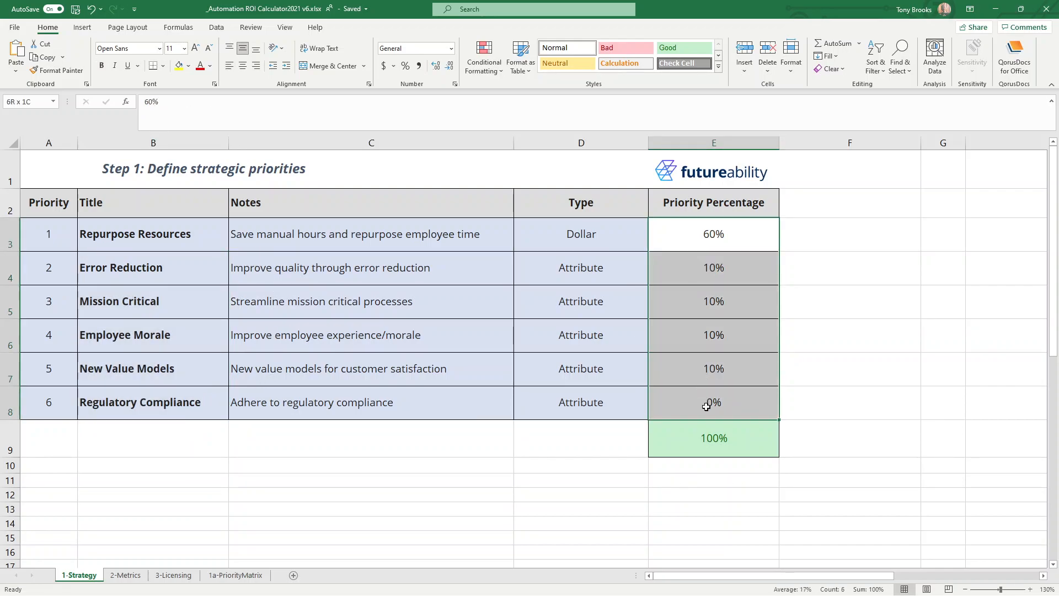
{"action": "left_click", "coordinate": [706, 407]}
{"action": "left_click_drag", "start_coordinate": [693, 269], "coordinate": [673, 400]}
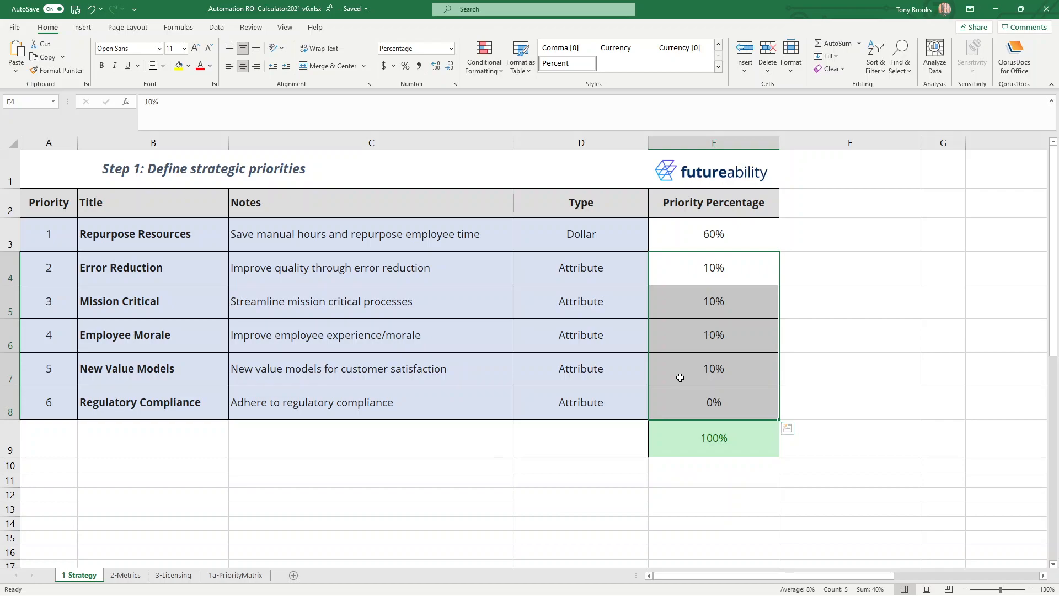
{"action": "left_click_drag", "start_coordinate": [690, 235], "coordinate": [66, 236]}
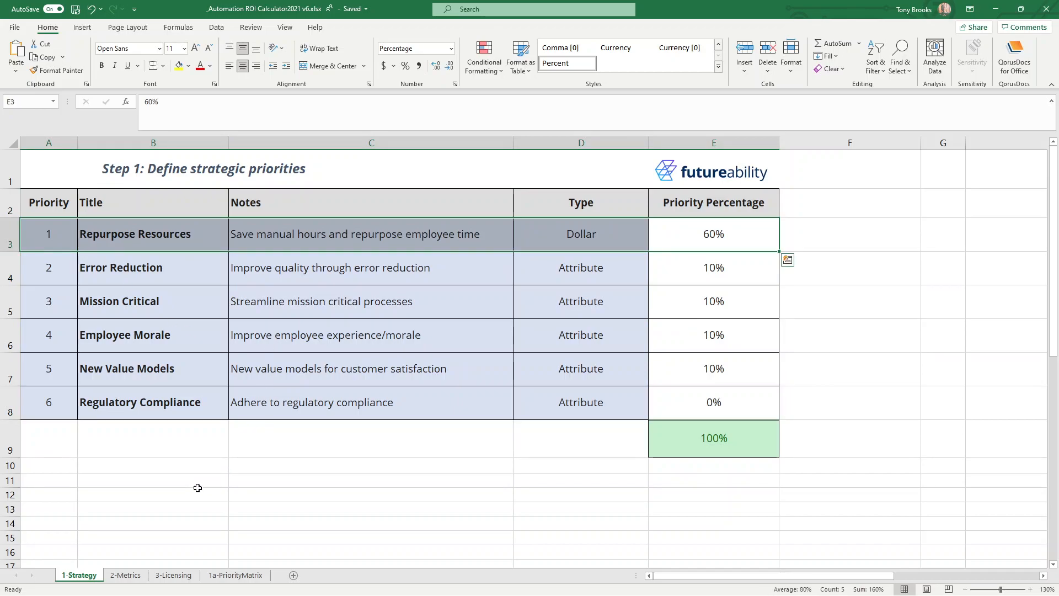
Open the 2-Metrics sheet and examine Process 1's name, automatable share, frequency, number of times and daily average formula.
{"action": "left_click", "coordinate": [114, 576]}
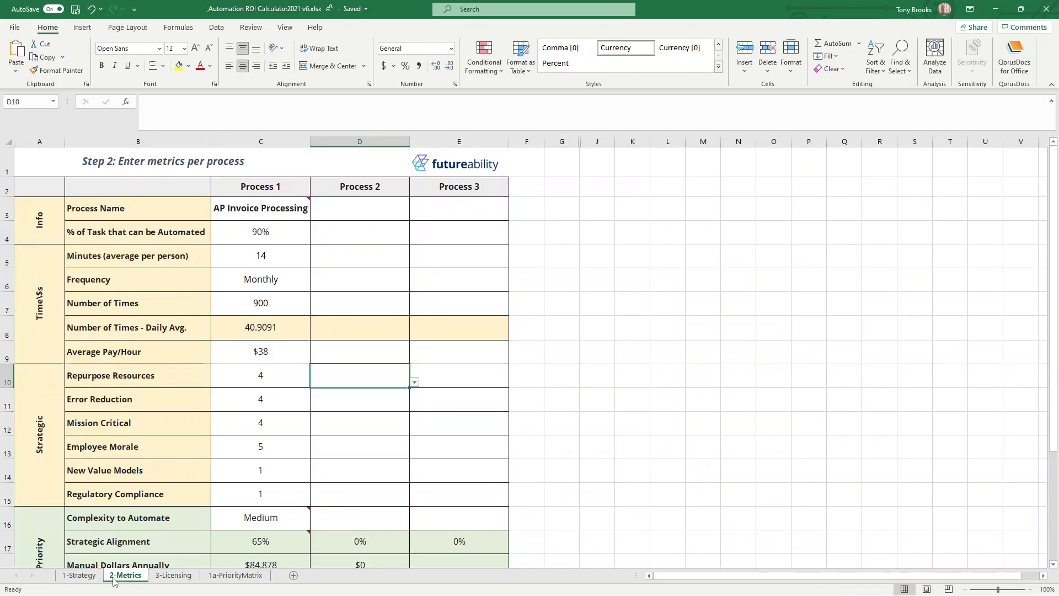
{"action": "scroll", "coordinate": [125, 331], "scroll_direction": "down", "scroll_amount": 2}
{"action": "scroll", "coordinate": [123, 338], "scroll_direction": "up", "scroll_amount": 2}
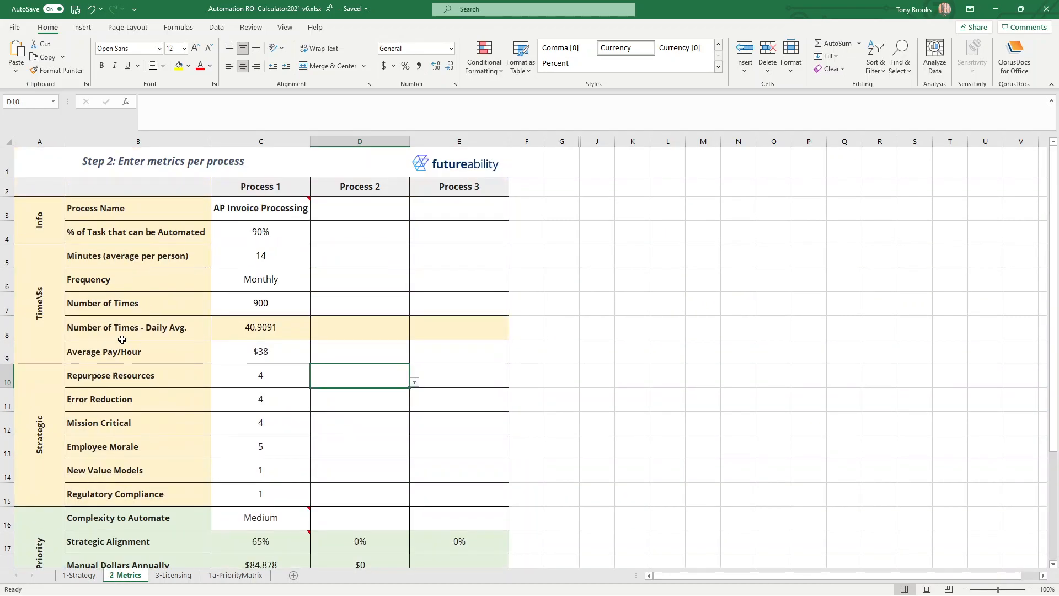
{"action": "left_click", "coordinate": [267, 210]}
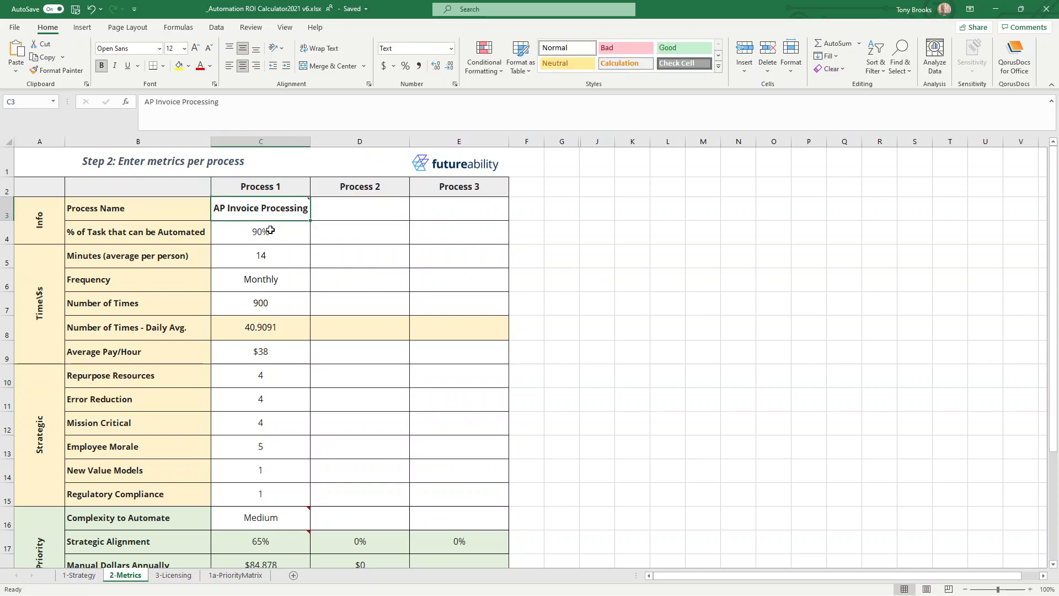
{"action": "left_click", "coordinate": [269, 233]}
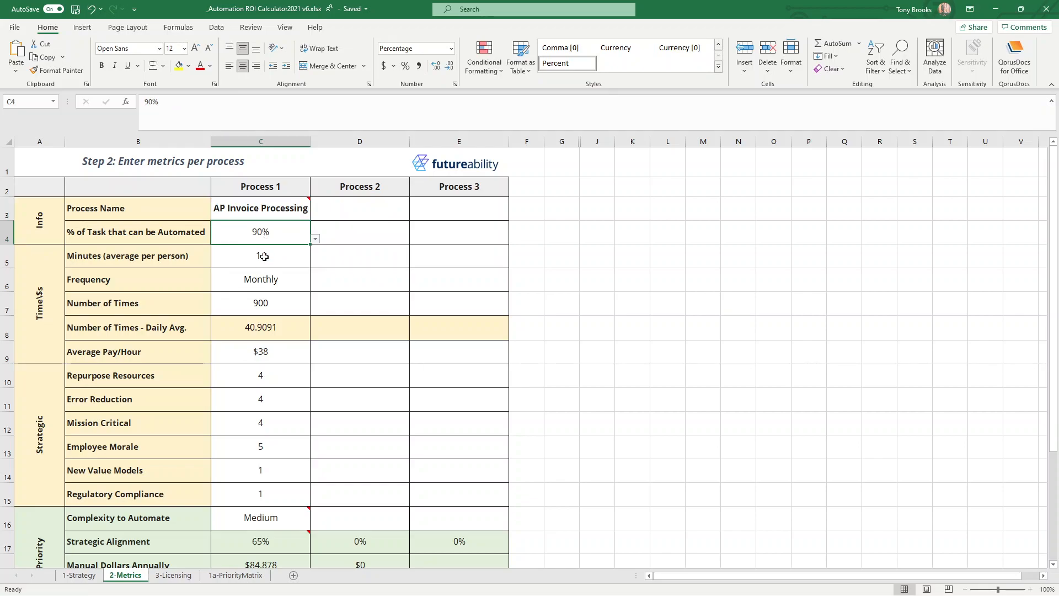
{"action": "left_click", "coordinate": [270, 281]}
{"action": "left_click", "coordinate": [268, 302]}
{"action": "left_click", "coordinate": [270, 282]}
{"action": "left_click", "coordinate": [269, 303]}
{"action": "left_click", "coordinate": [265, 281]}
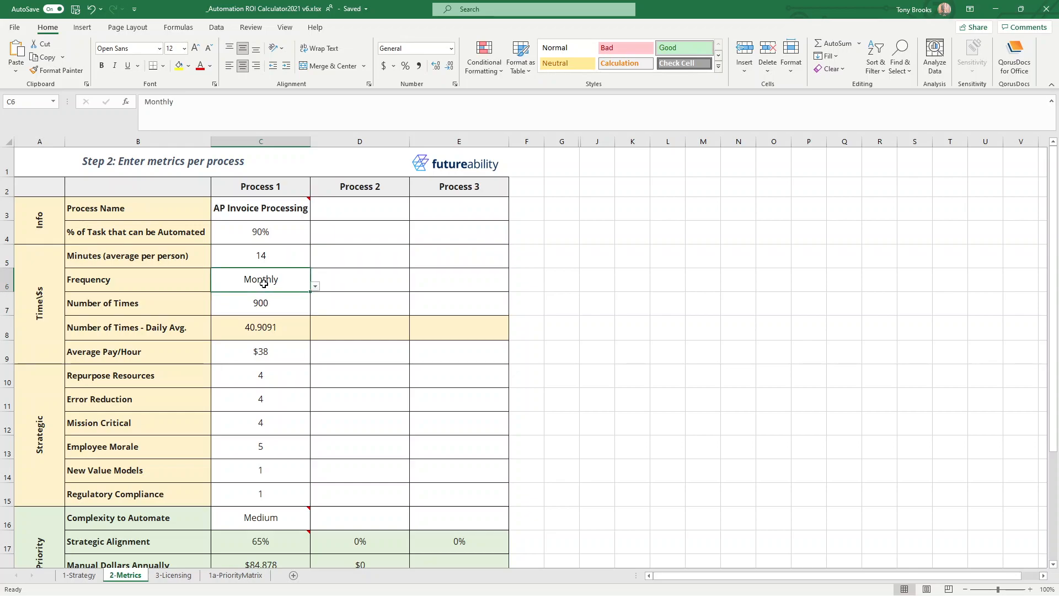
{"action": "left_click", "coordinate": [262, 334]}
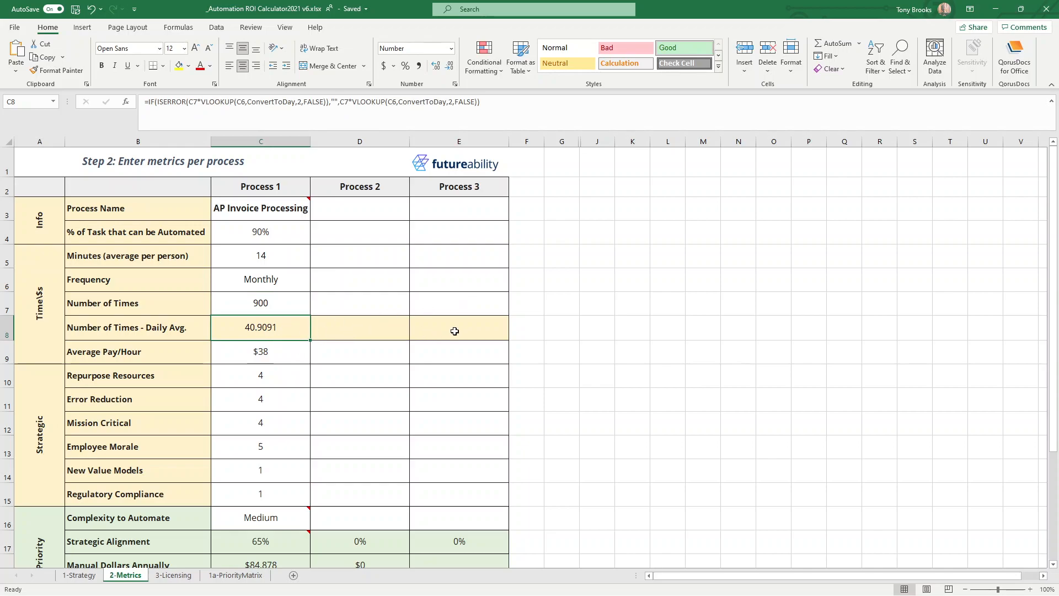
Examine the time and cost metrics for Process 1, from minutes per person through average pay per hour.
{"action": "left_click", "coordinate": [261, 237]}
{"action": "left_click_drag", "start_coordinate": [262, 237], "coordinate": [260, 300]}
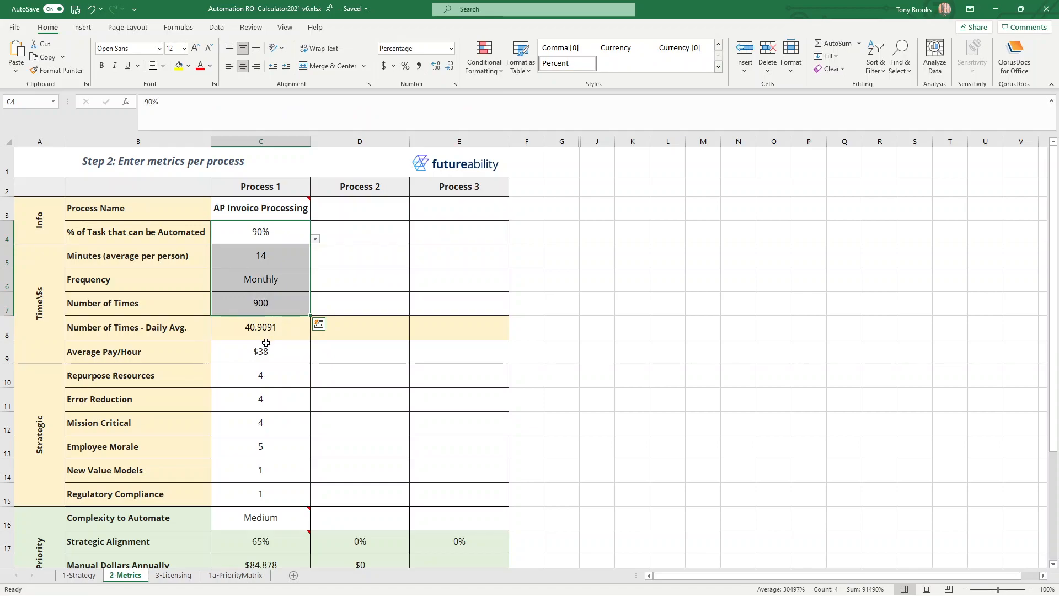
{"action": "scroll", "coordinate": [265, 344], "scroll_direction": "down", "scroll_amount": 1}
{"action": "left_click", "coordinate": [261, 279]}
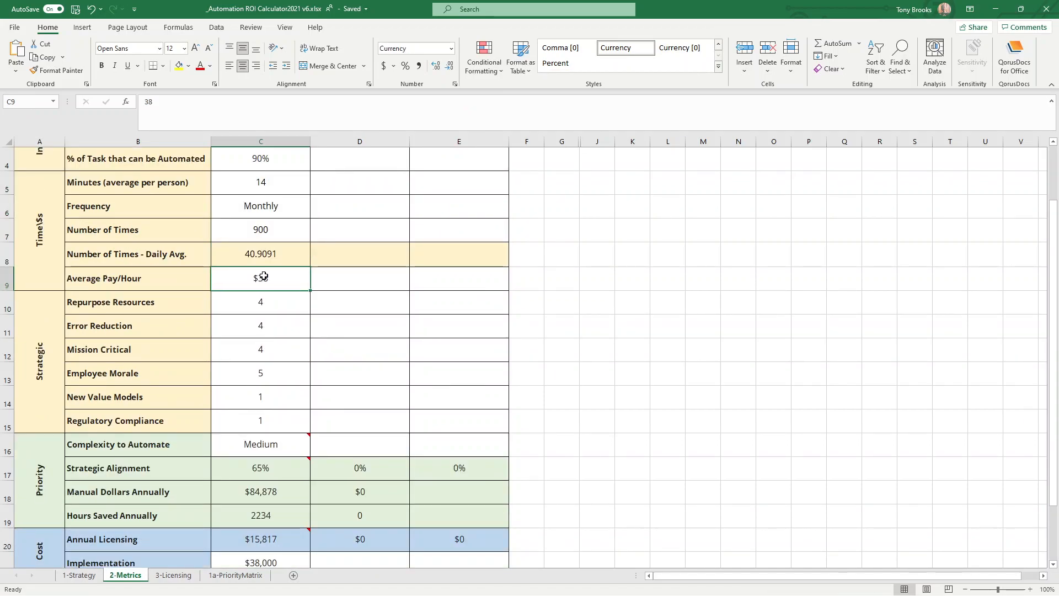
{"action": "scroll", "coordinate": [263, 277], "scroll_direction": "up", "scroll_amount": 1}
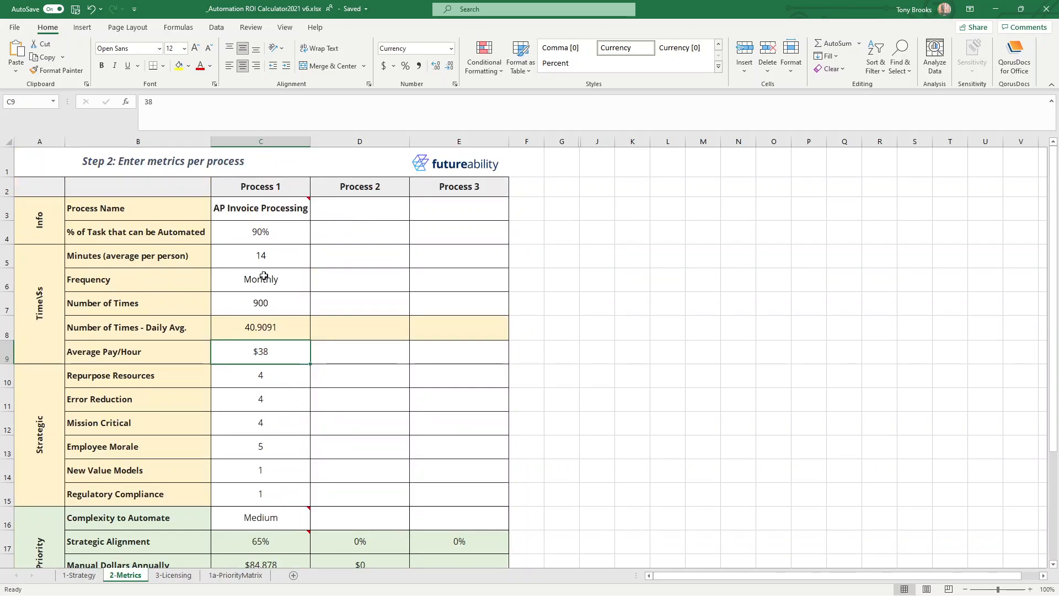
{"action": "left_click_drag", "start_coordinate": [156, 249], "coordinate": [111, 351]}
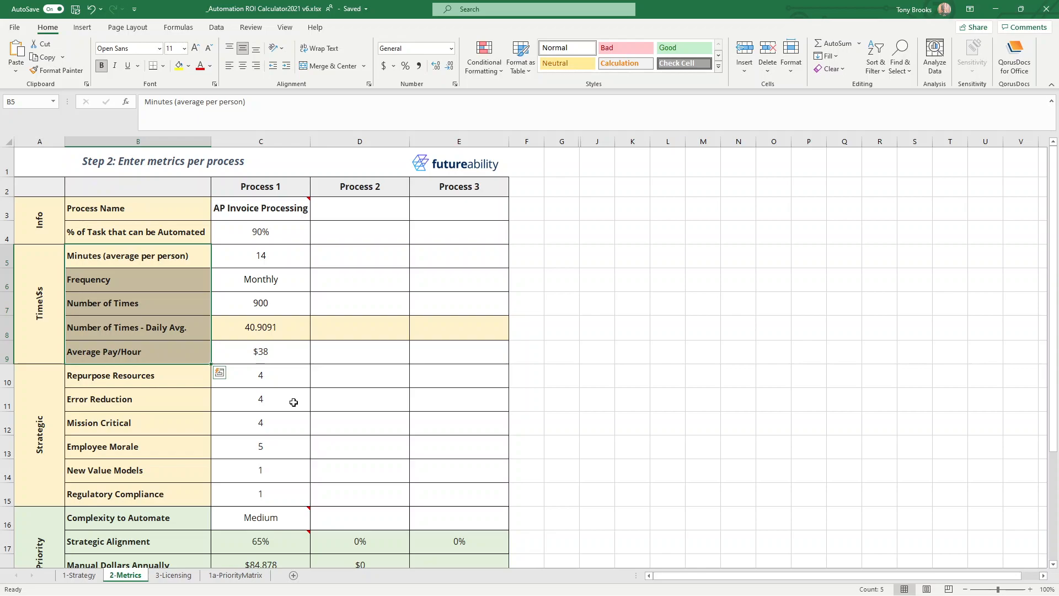
{"action": "left_click", "coordinate": [272, 250]}
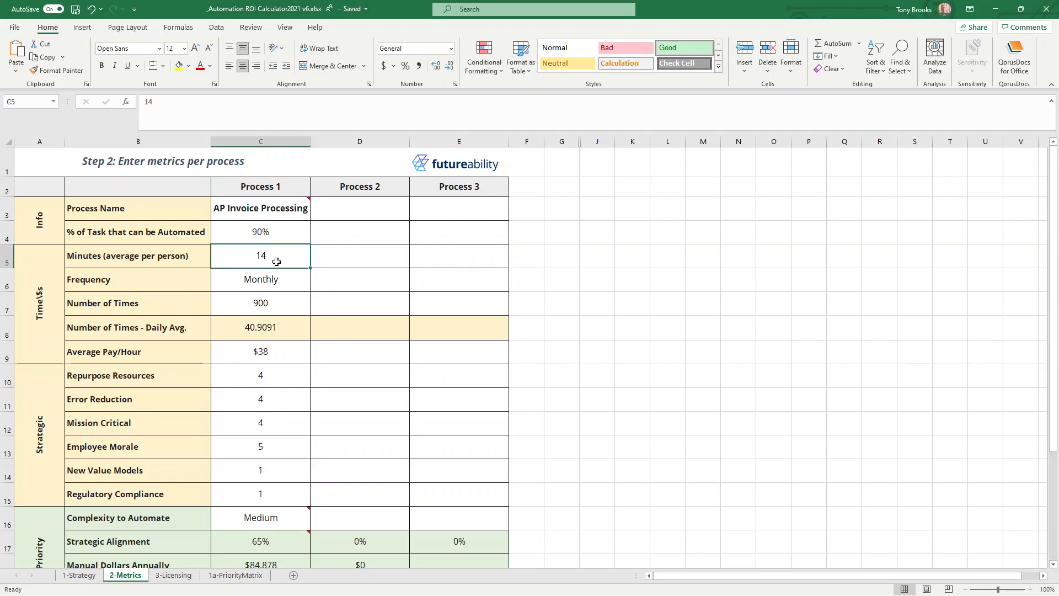
{"action": "left_click", "coordinate": [266, 352]}
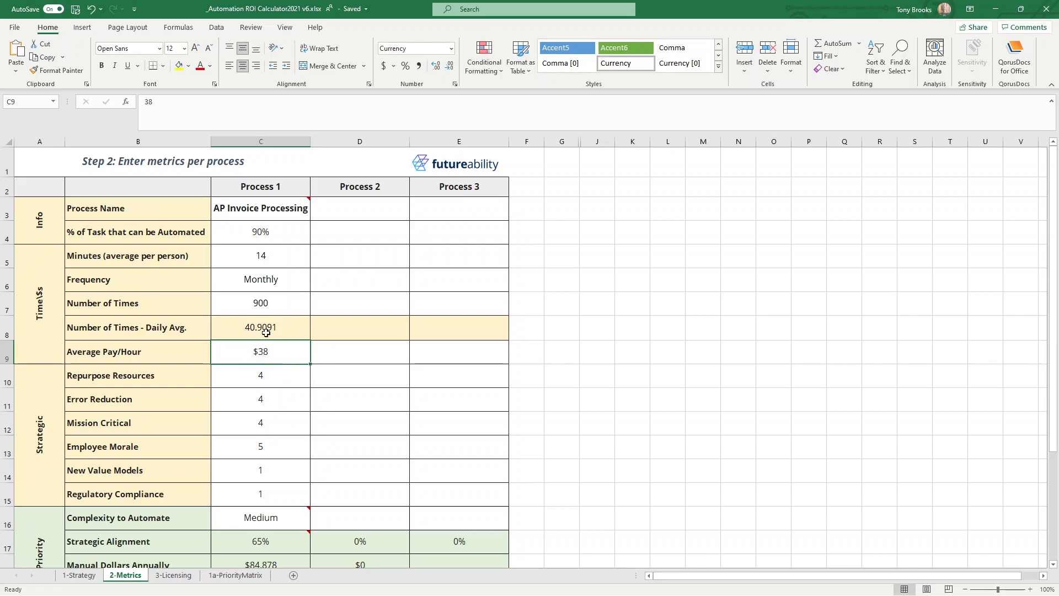
{"action": "left_click_drag", "start_coordinate": [260, 256], "coordinate": [271, 349]}
{"action": "left_click", "coordinate": [271, 349]}
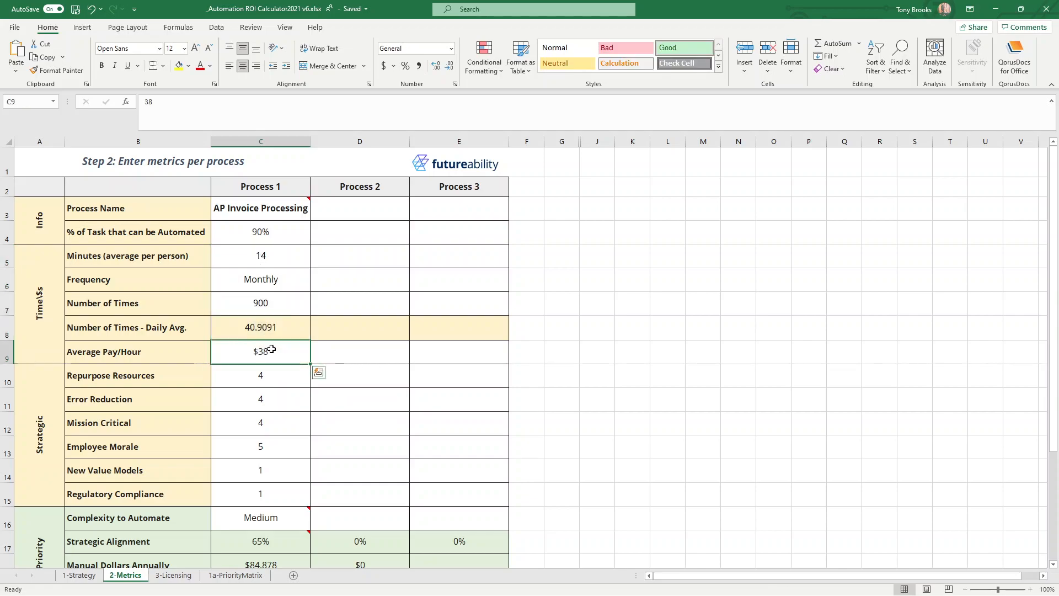
{"action": "left_click", "coordinate": [255, 259]}
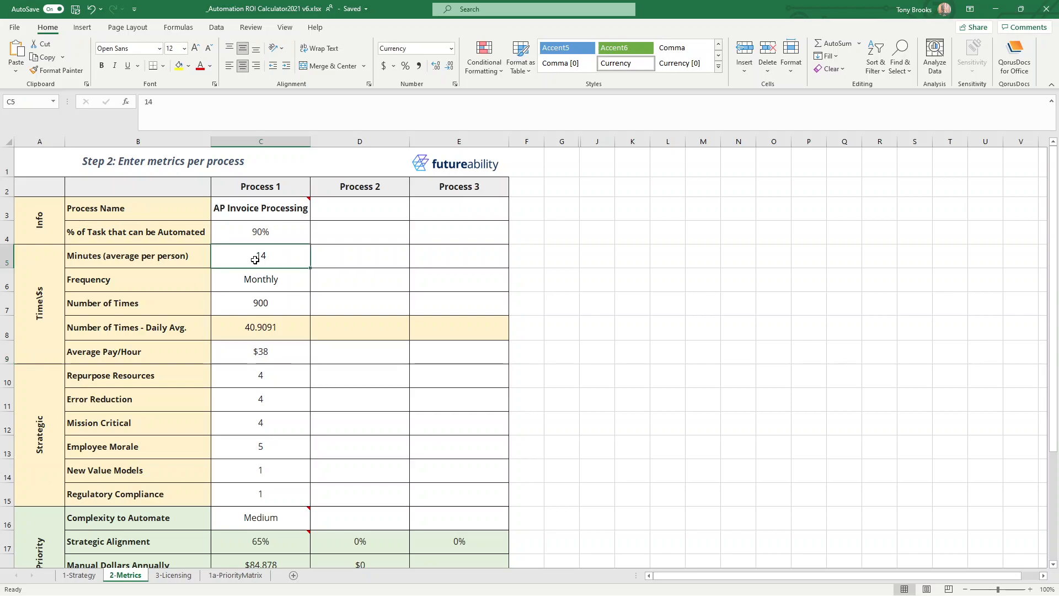
{"action": "left_click", "coordinate": [249, 277]}
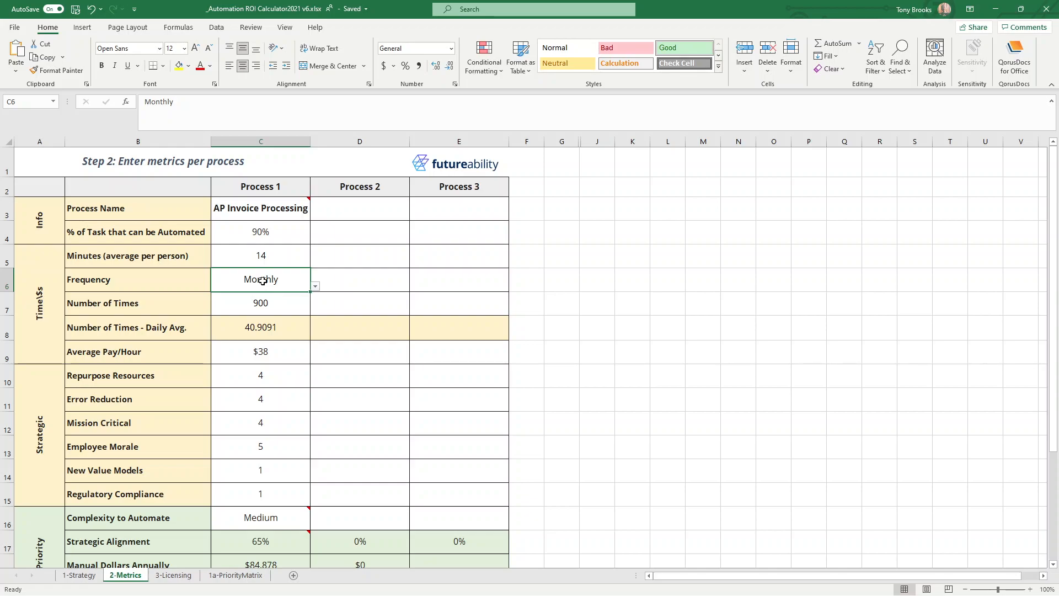
{"action": "left_click_drag", "start_coordinate": [247, 257], "coordinate": [242, 356]}
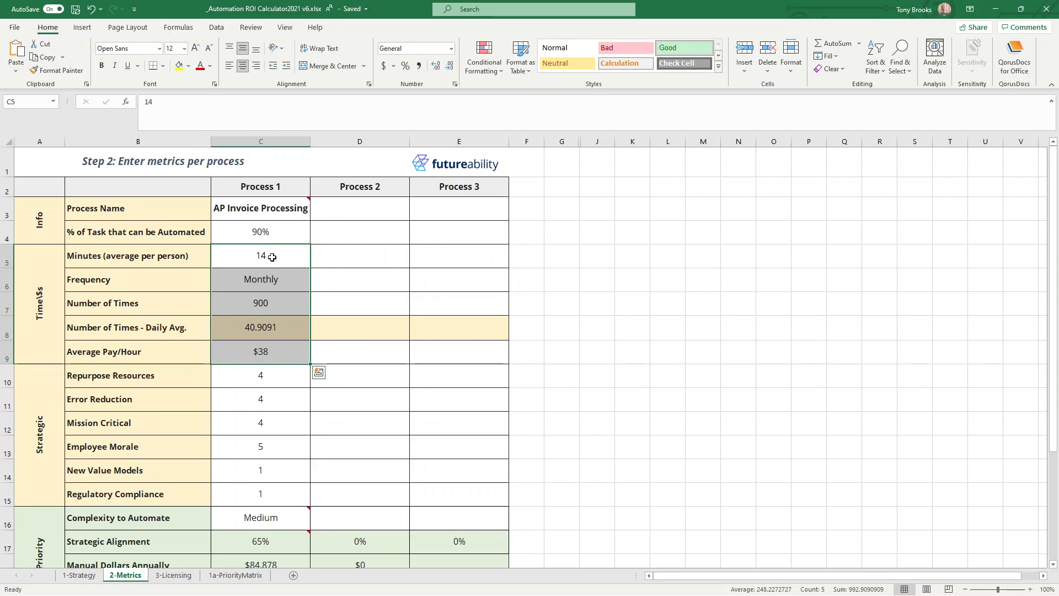
Compare the strategic factors on the 2-Metrics sheet with the priority titles on the 1-Strategy sheet, and return to 2-Metrics.
{"action": "left_click", "coordinate": [274, 379]}
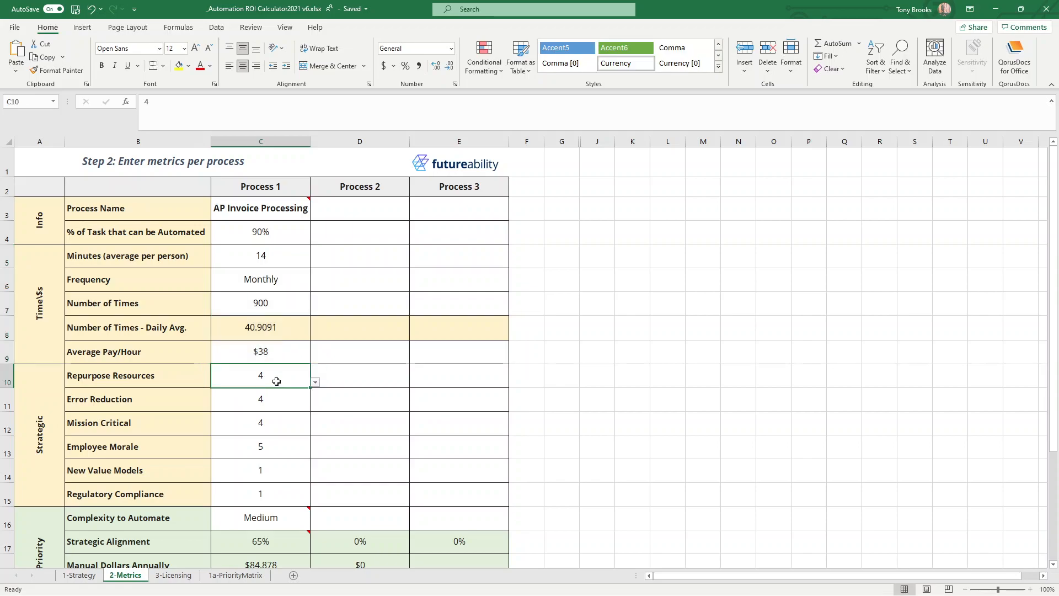
{"action": "scroll", "coordinate": [276, 382], "scroll_direction": "down", "scroll_amount": 1}
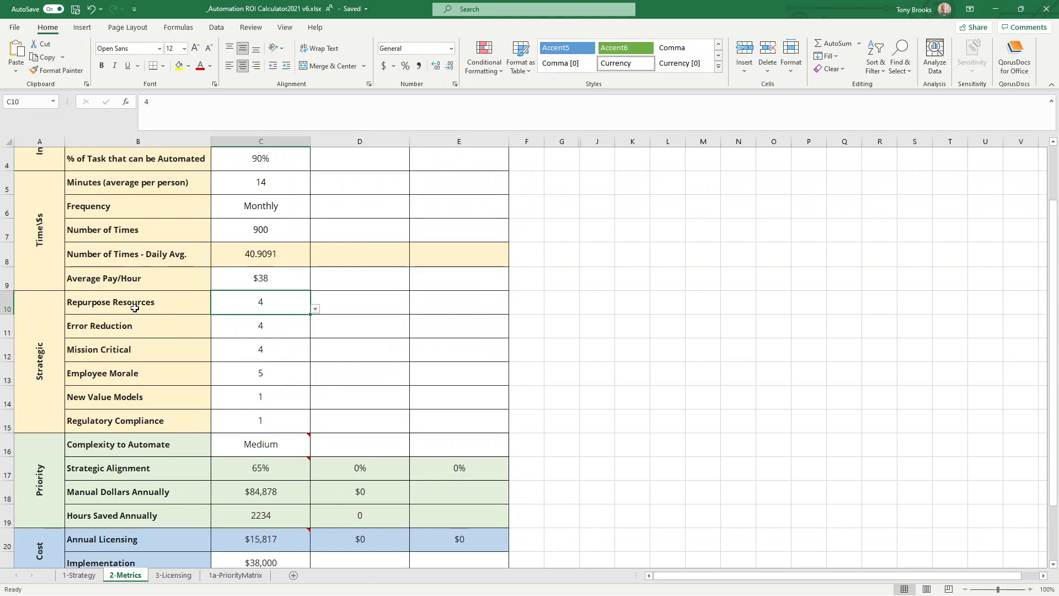
{"action": "left_click_drag", "start_coordinate": [127, 420], "coordinate": [137, 304]}
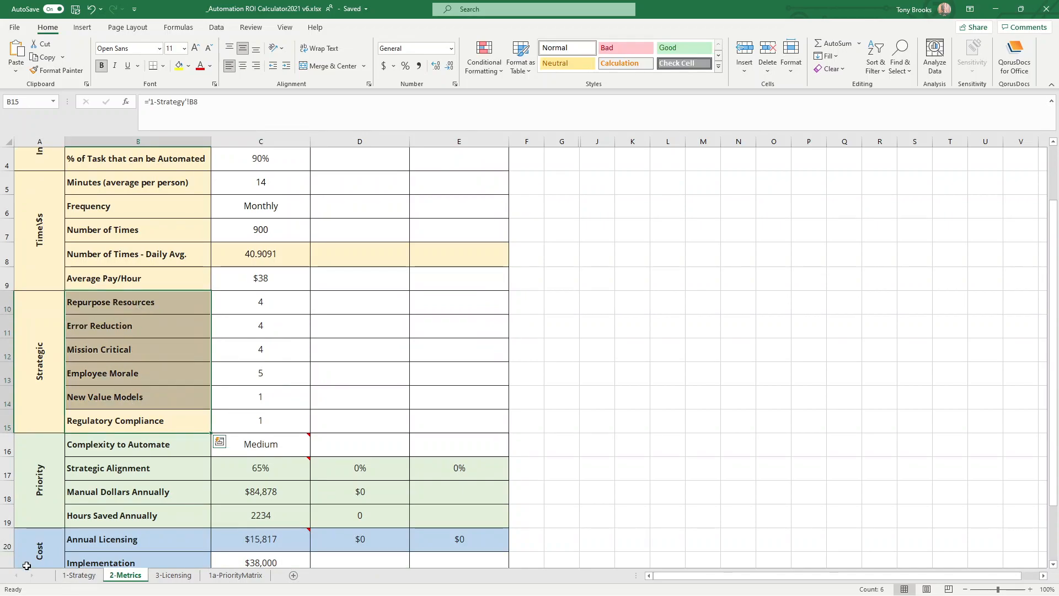
{"action": "left_click", "coordinate": [86, 577]}
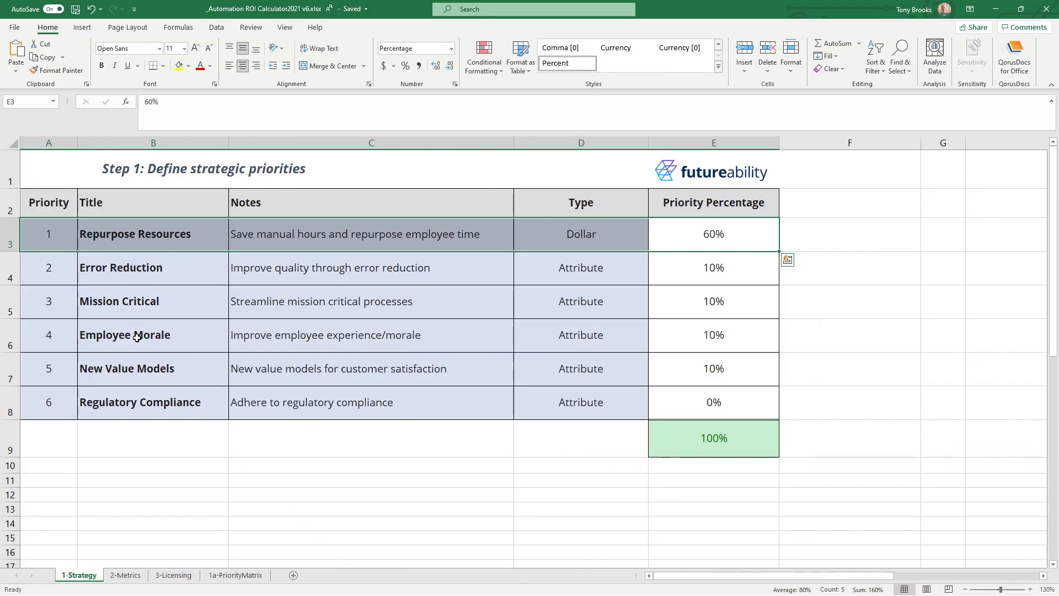
{"action": "left_click", "coordinate": [142, 413]}
{"action": "left_click_drag", "start_coordinate": [142, 413], "coordinate": [141, 238]}
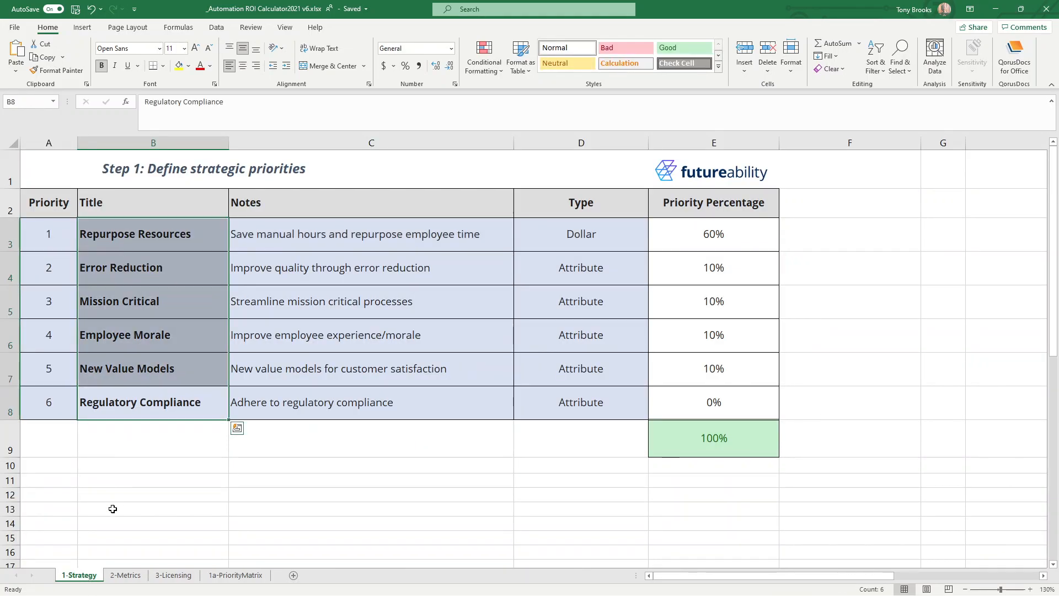
{"action": "left_click", "coordinate": [125, 576]}
{"action": "scroll", "coordinate": [229, 293], "scroll_direction": "up", "scroll_amount": 1}
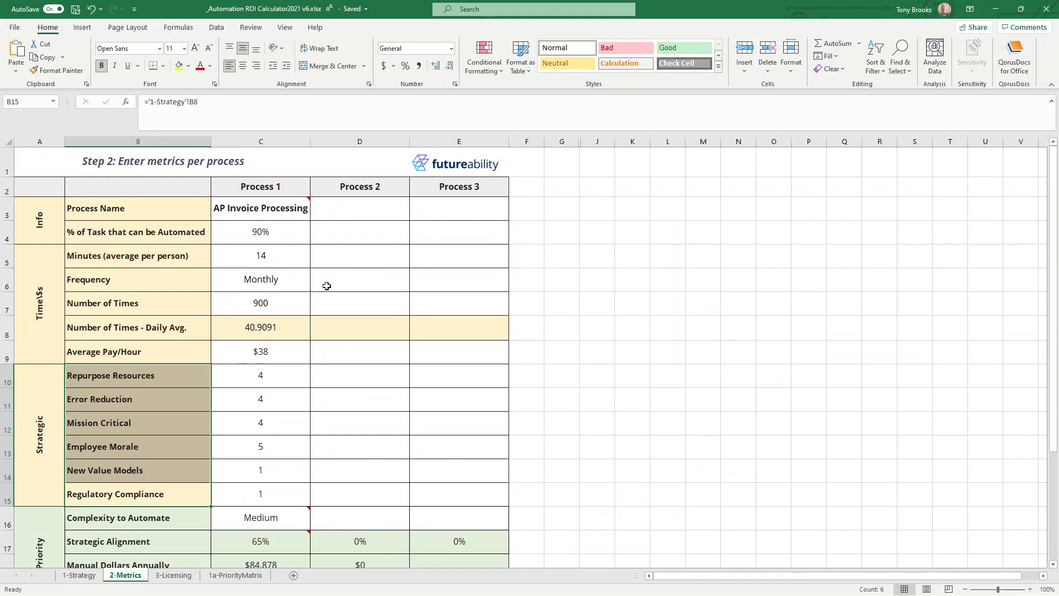
Examine Process 1's strategic factor scores alongside its strategic alignment, manual dollars annually and hours saved annually.
{"action": "scroll", "coordinate": [278, 305], "scroll_direction": "down", "scroll_amount": 1}
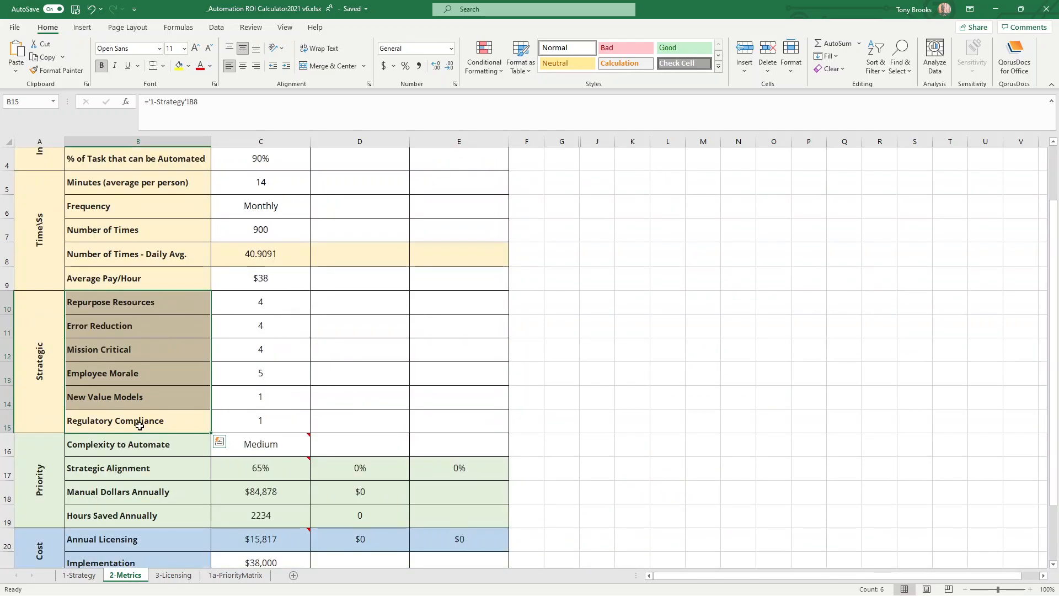
{"action": "left_click", "coordinate": [244, 309]}
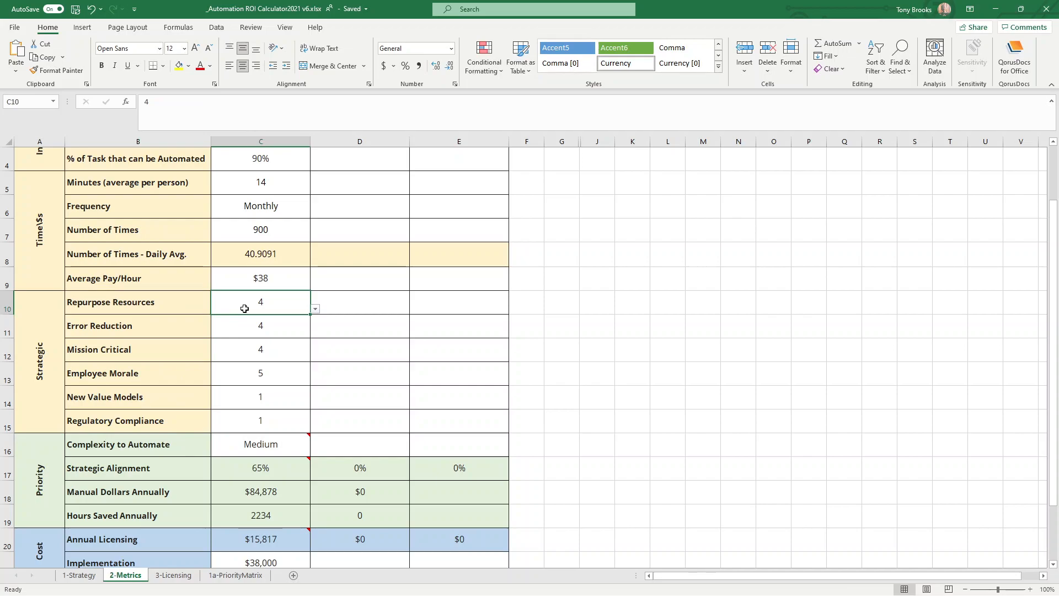
{"action": "left_click_drag", "start_coordinate": [254, 499], "coordinate": [247, 515]}
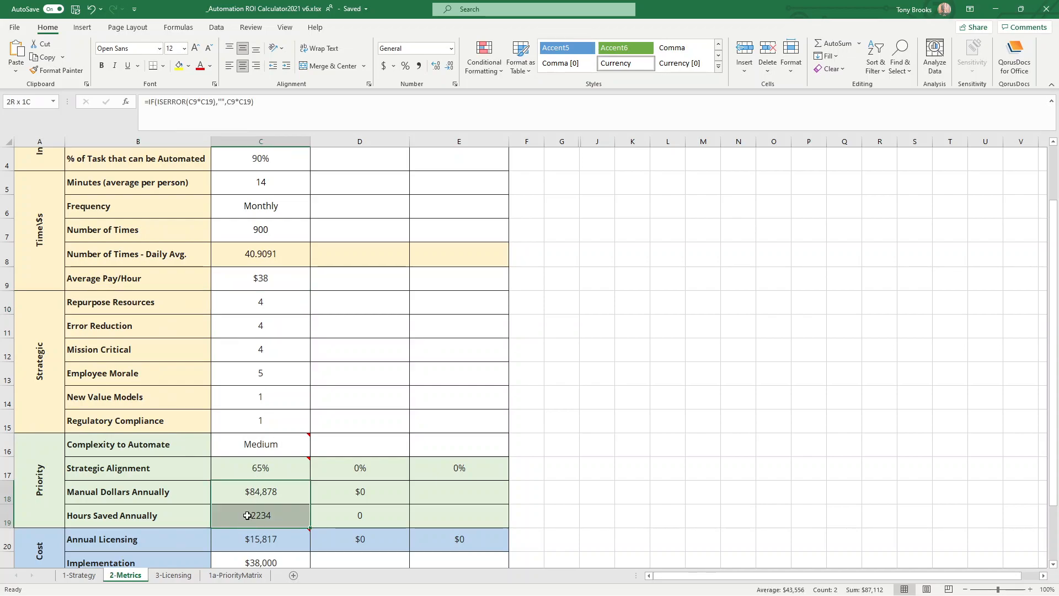
{"action": "left_click", "coordinate": [268, 469]}
{"action": "left_click_drag", "start_coordinate": [143, 471], "coordinate": [254, 466]}
{"action": "mouse_move", "coordinate": [255, 465]}
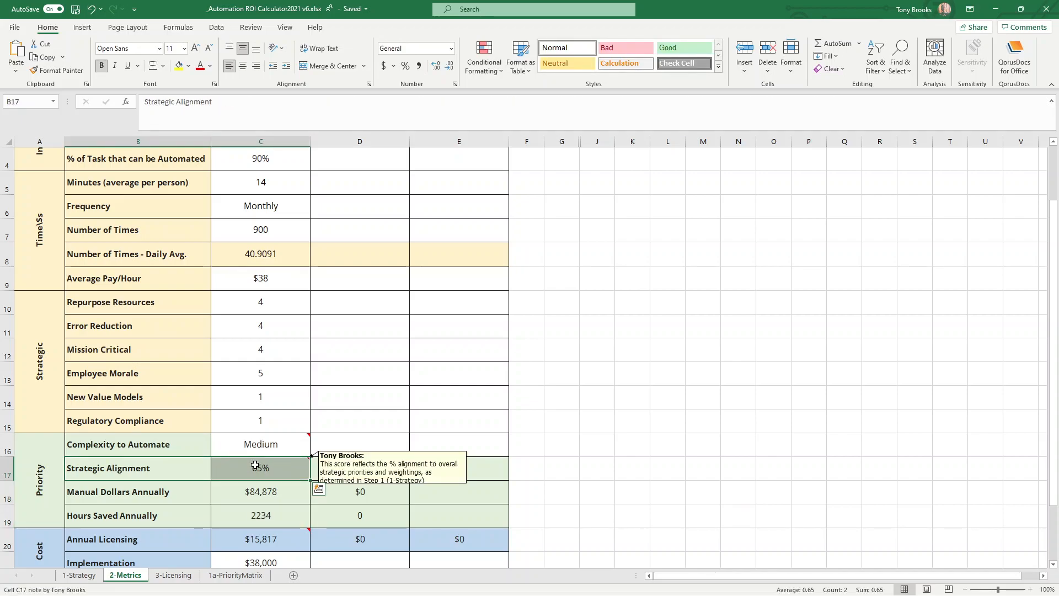
{"action": "left_click_drag", "start_coordinate": [248, 326], "coordinate": [256, 423]}
{"action": "left_click_drag", "start_coordinate": [142, 309], "coordinate": [236, 302]}
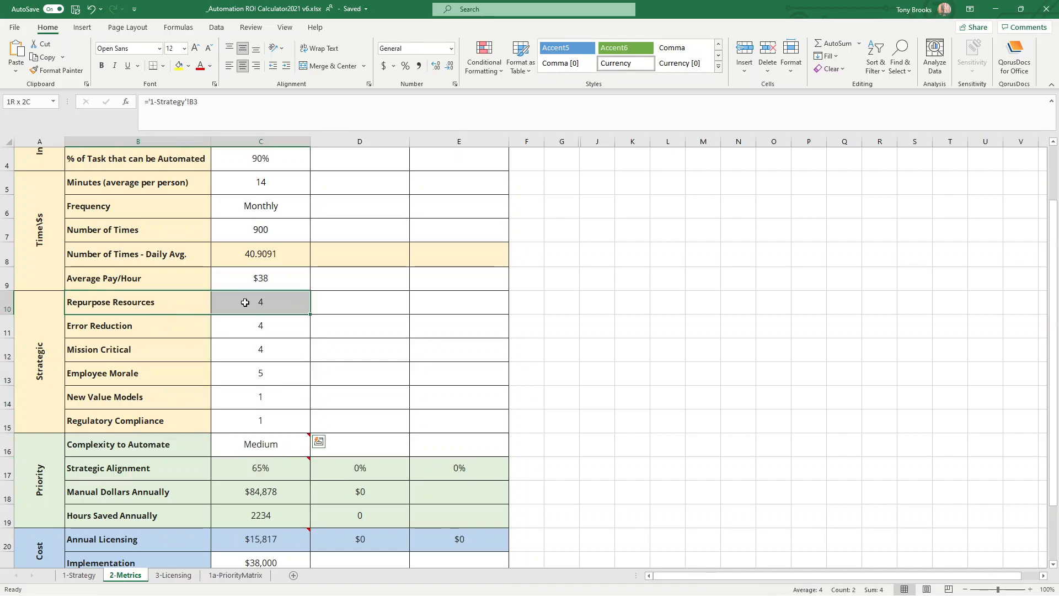
Set Process 1's Error Reduction score to 2 and its Mission Critical score to 1.
{"action": "left_click", "coordinate": [248, 336]}
{"action": "left_click", "coordinate": [316, 333]}
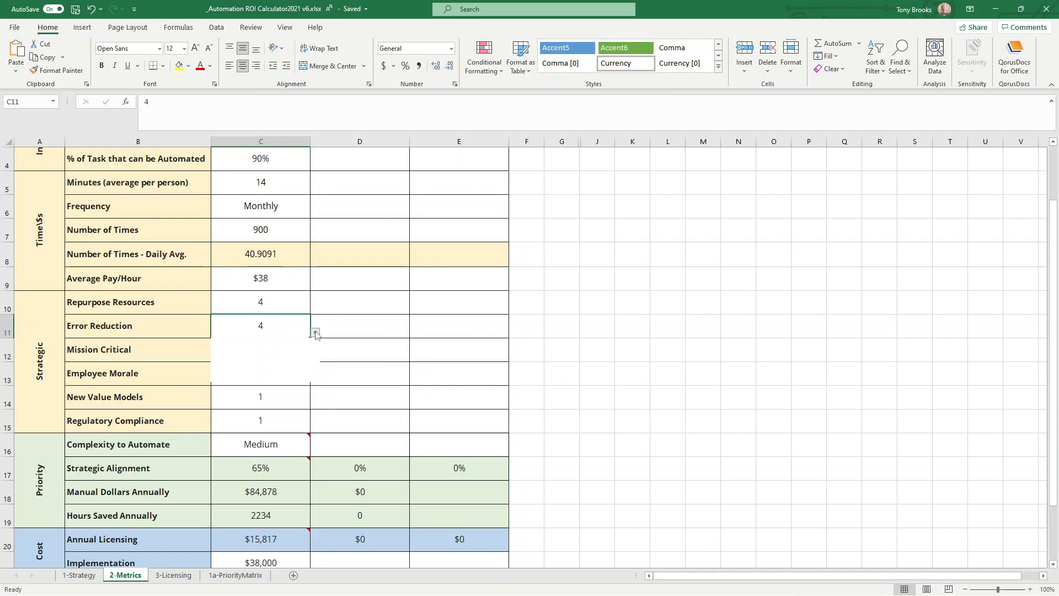
{"action": "left_click", "coordinate": [274, 356]}
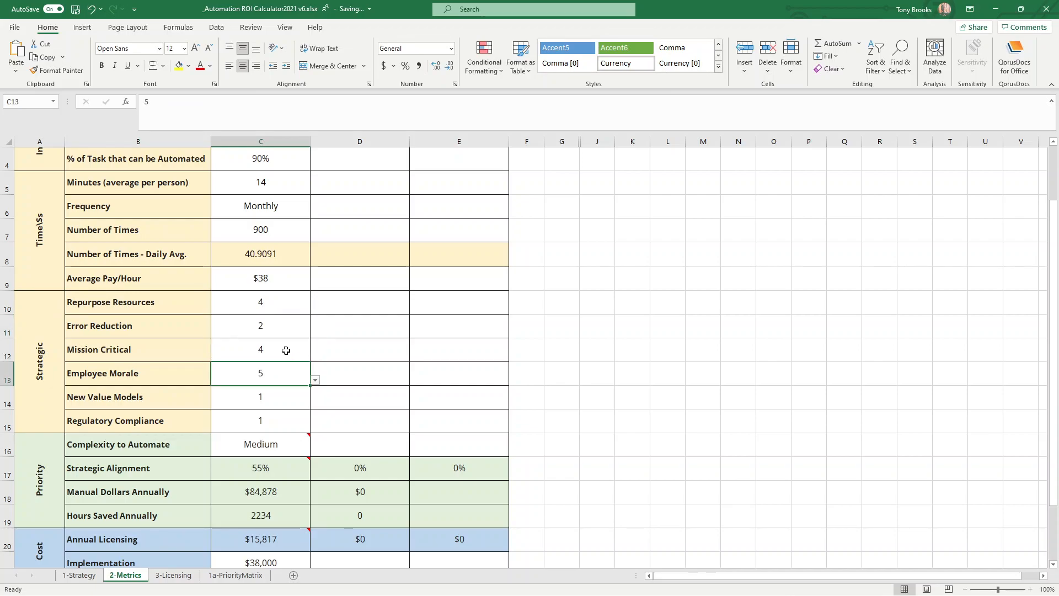
{"action": "left_click", "coordinate": [303, 358]}
{"action": "left_click", "coordinate": [315, 357]}
{"action": "left_click", "coordinate": [272, 372]}
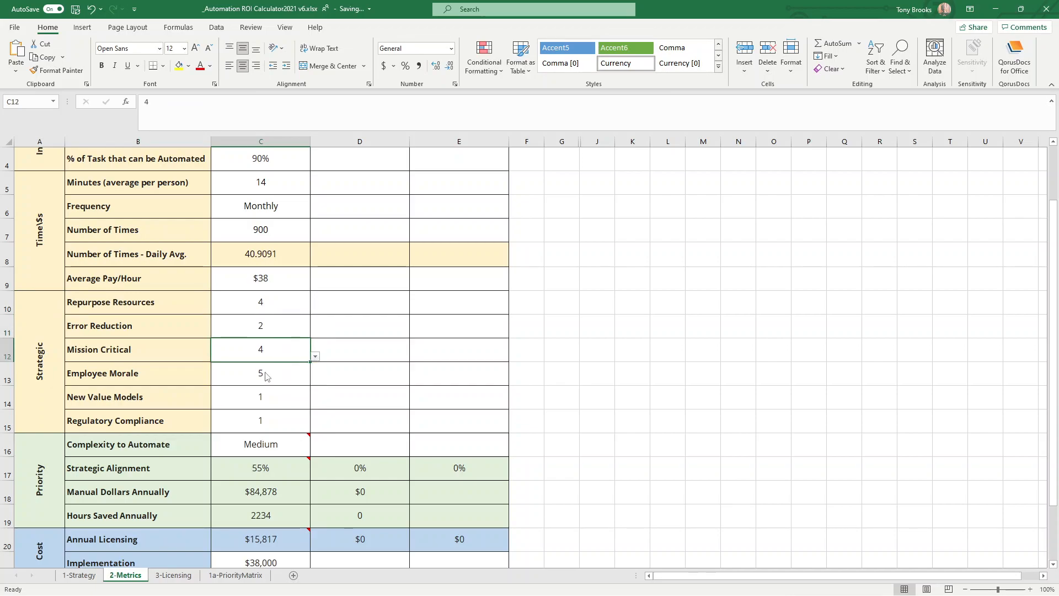
Select 5 for Process 1's Employee Morale, and set both New Value Models and Regulatory Compliance to 0.
{"action": "left_click", "coordinate": [273, 373]}
{"action": "left_click", "coordinate": [316, 380]}
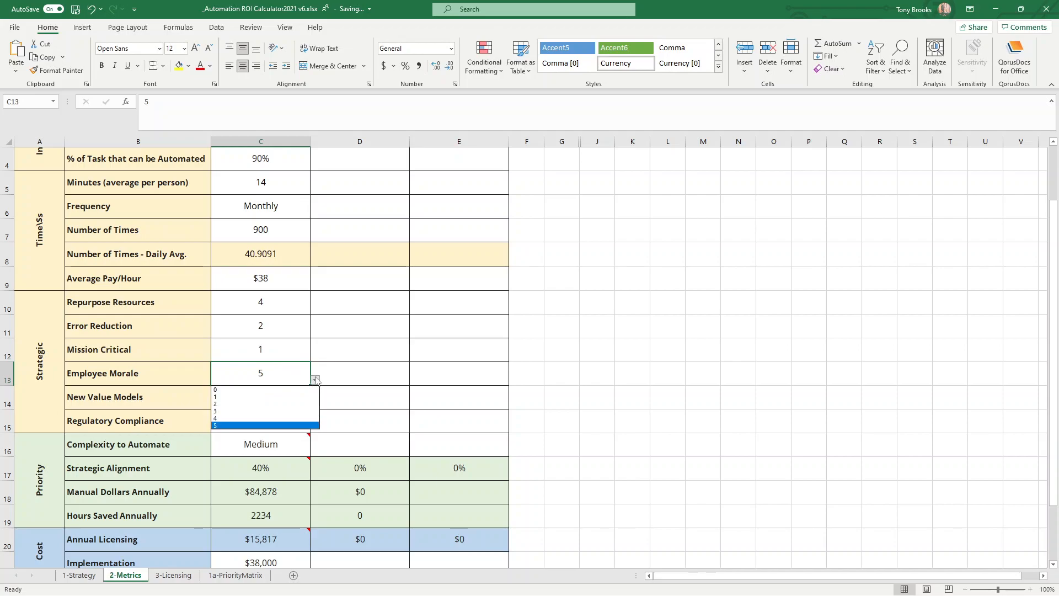
{"action": "left_click", "coordinate": [232, 426]}
{"action": "left_click", "coordinate": [274, 399]}
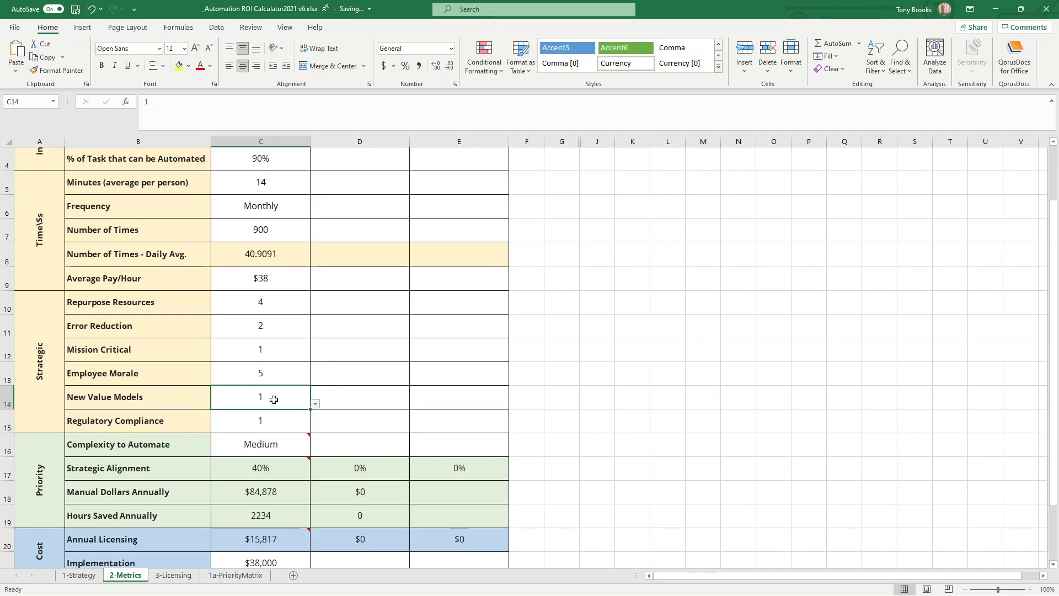
{"action": "left_click", "coordinate": [316, 404]}
{"action": "left_click", "coordinate": [273, 414]}
{"action": "left_click", "coordinate": [274, 419]}
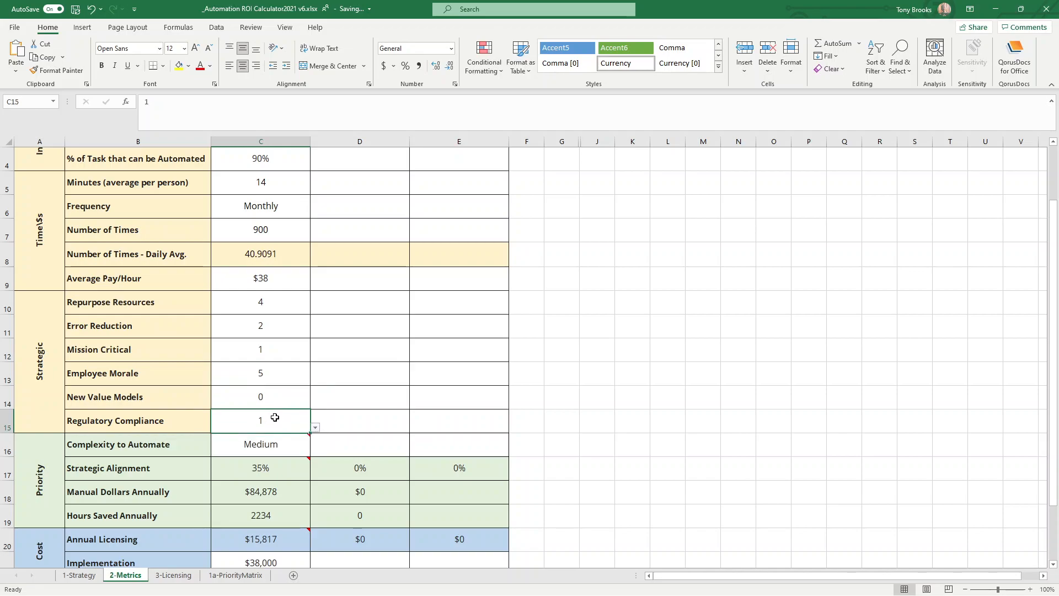
{"action": "left_click", "coordinate": [314, 430]}
{"action": "left_click", "coordinate": [272, 438]}
Check Process 1's strategic alignment formula, manual dollars and hours saved against its Repurpose Resources score.
{"action": "left_click", "coordinate": [259, 469]}
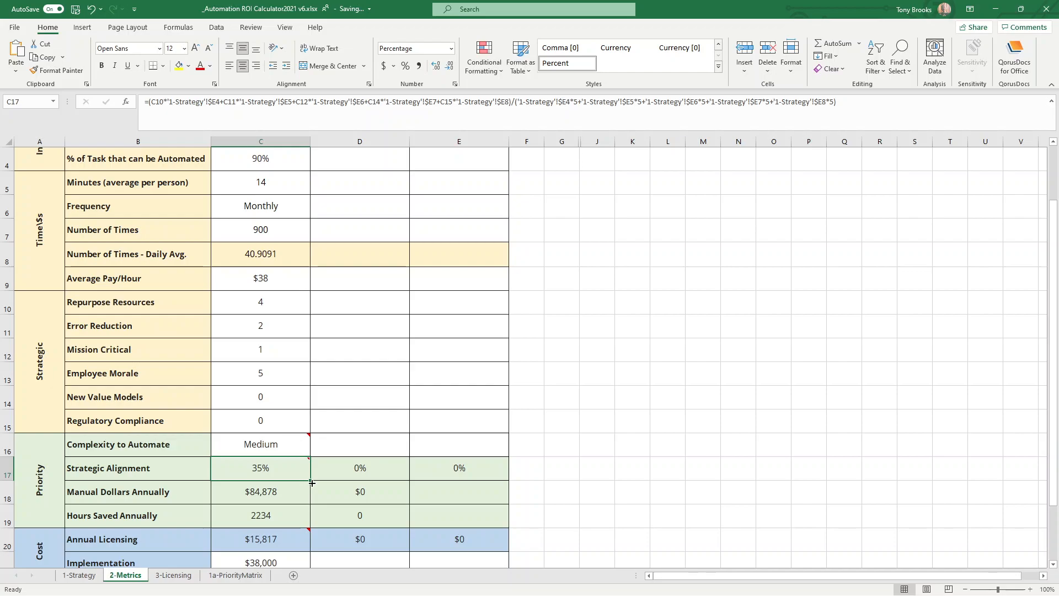
{"action": "left_click_drag", "start_coordinate": [267, 491], "coordinate": [267, 513]}
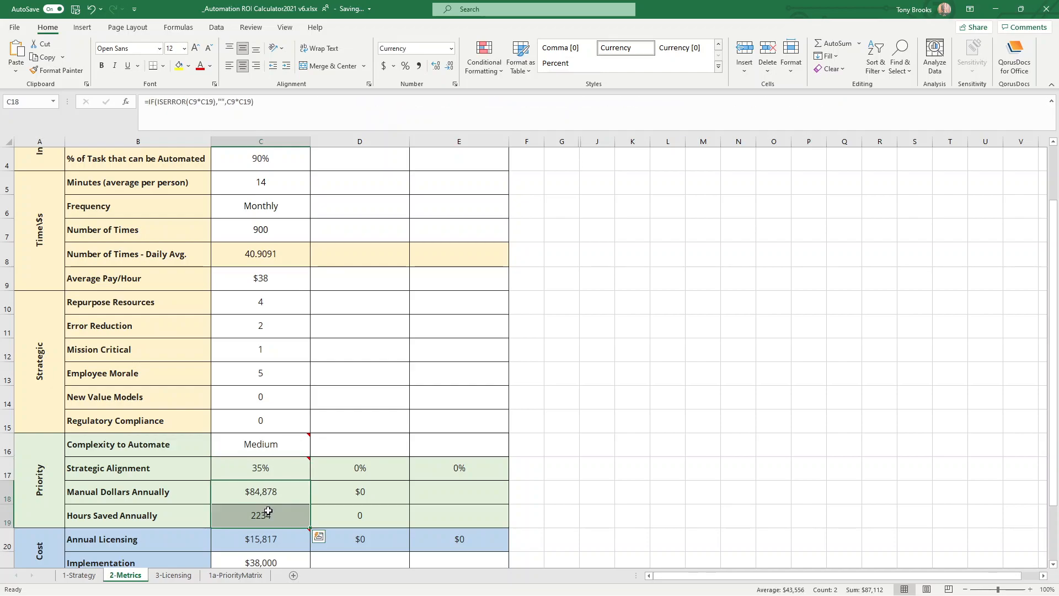
{"action": "left_click", "coordinate": [288, 307]}
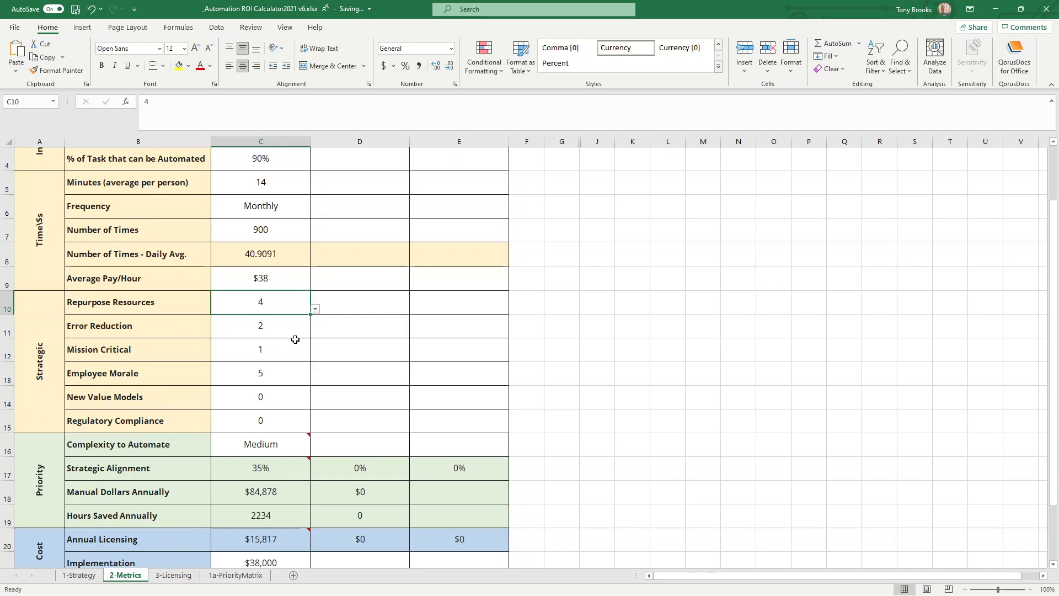
Try Low for Process 1's Complexity to Automate, and settle on High.
{"action": "scroll", "coordinate": [300, 356], "scroll_direction": "down", "scroll_amount": 1}
{"action": "left_click", "coordinate": [298, 371]}
{"action": "left_click", "coordinate": [315, 381]}
{"action": "left_click", "coordinate": [309, 390]}
{"action": "left_click", "coordinate": [315, 380]}
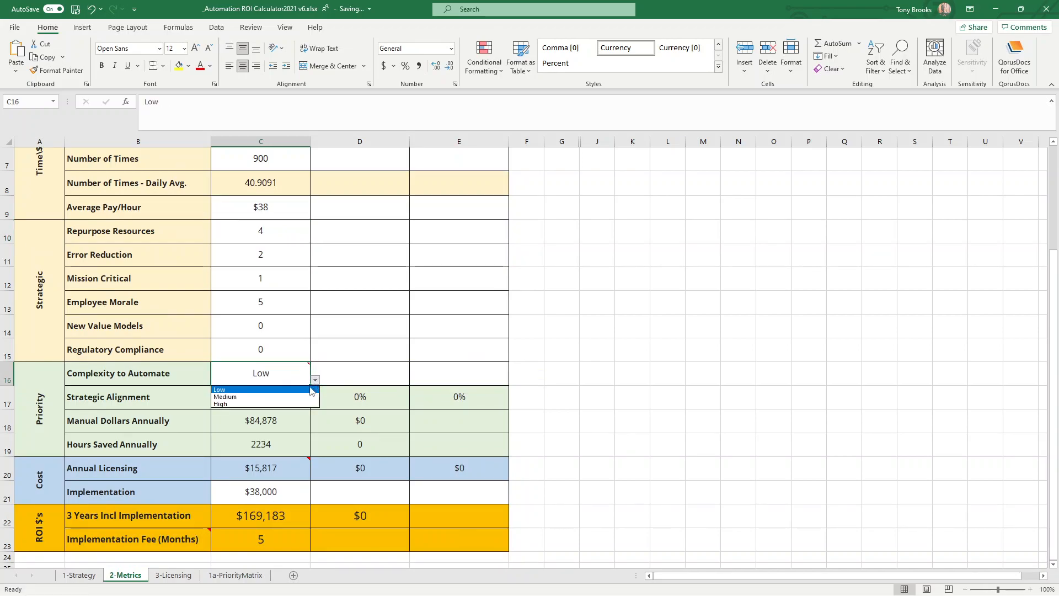
{"action": "left_click", "coordinate": [308, 403]}
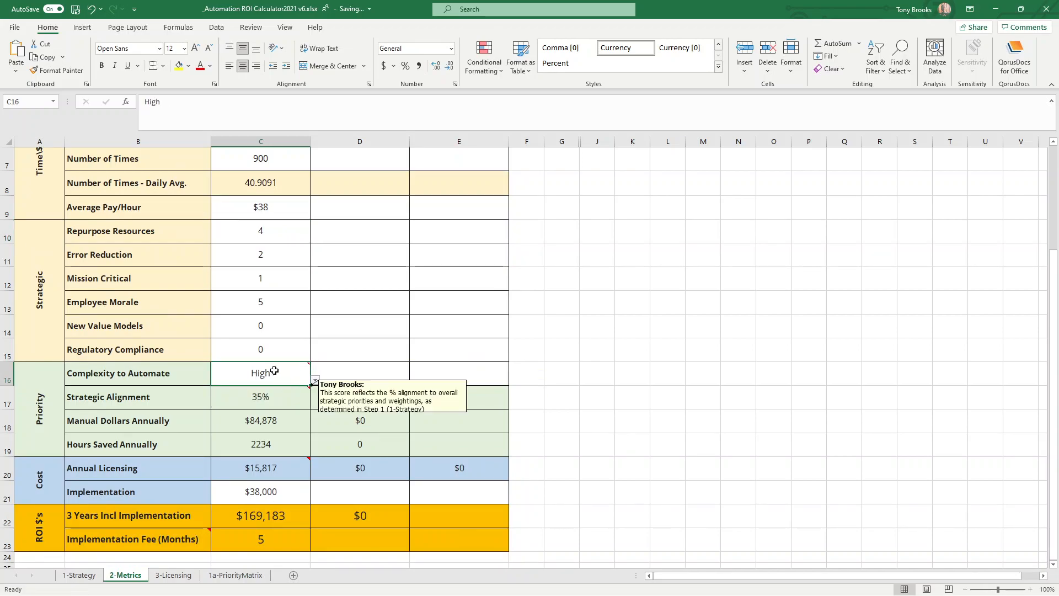
Review Process 1's Priority metrics, covering complexity, strategic alignment, manual dollars annually and hours saved annually.
{"action": "left_click", "coordinate": [256, 405]}
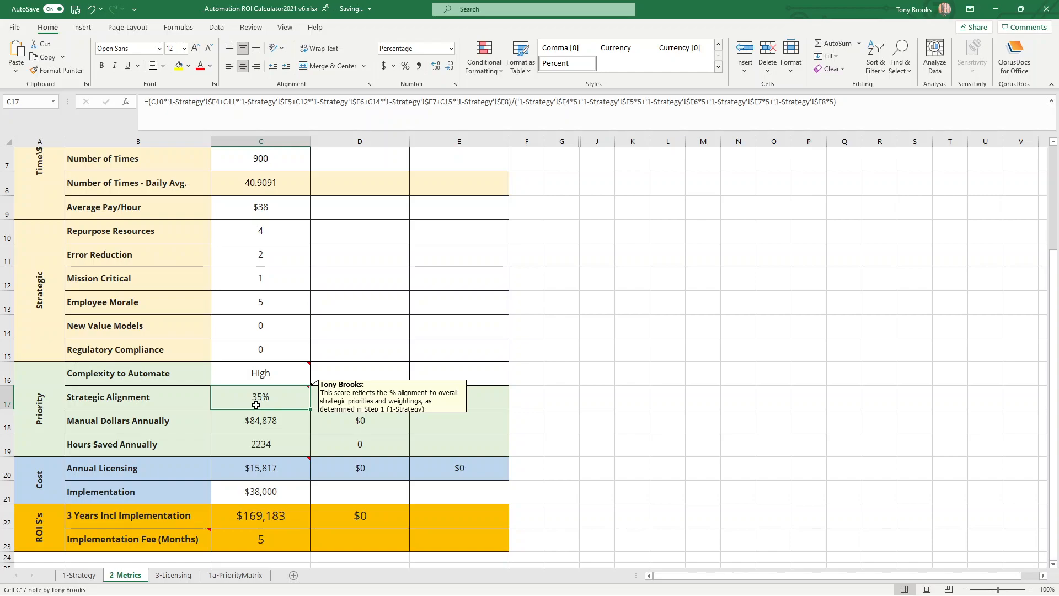
{"action": "left_click", "coordinate": [255, 376]}
{"action": "left_click_drag", "start_coordinate": [45, 414], "coordinate": [221, 425]}
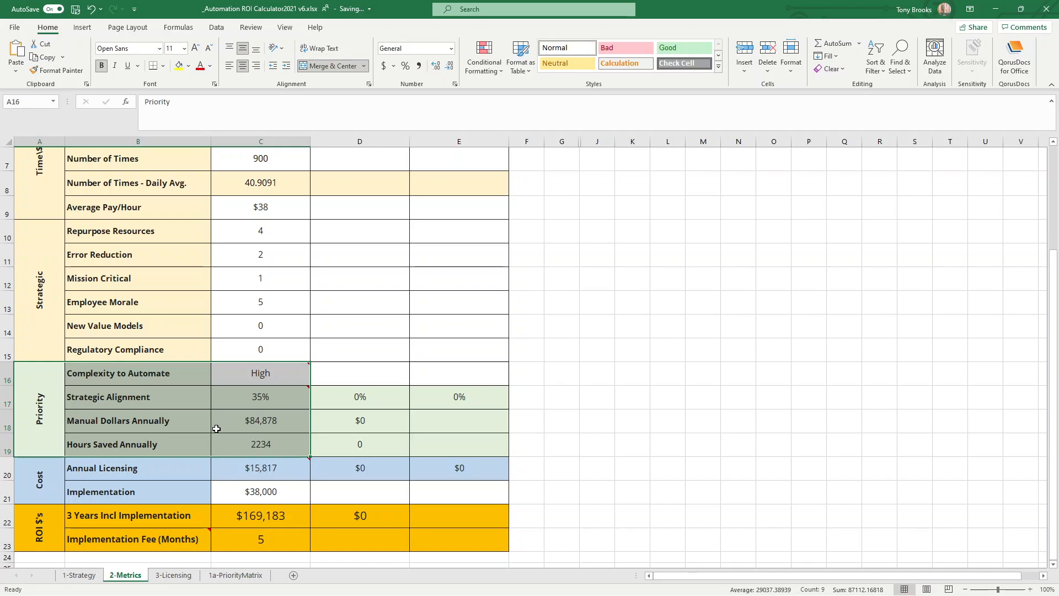
{"action": "left_click", "coordinate": [217, 429]}
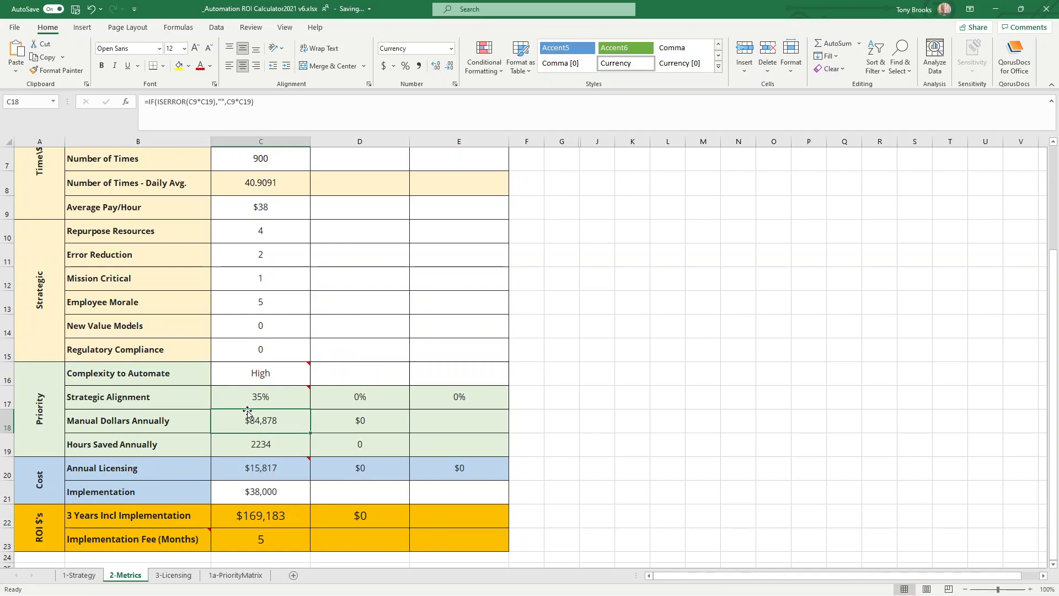
{"action": "left_click", "coordinate": [275, 396]}
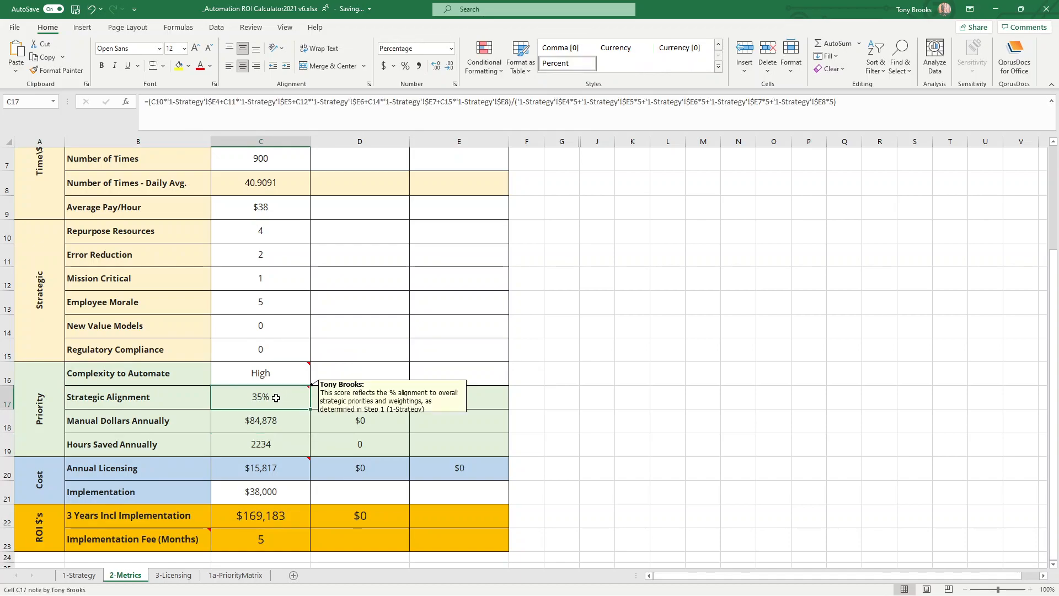
{"action": "left_click", "coordinate": [273, 418]}
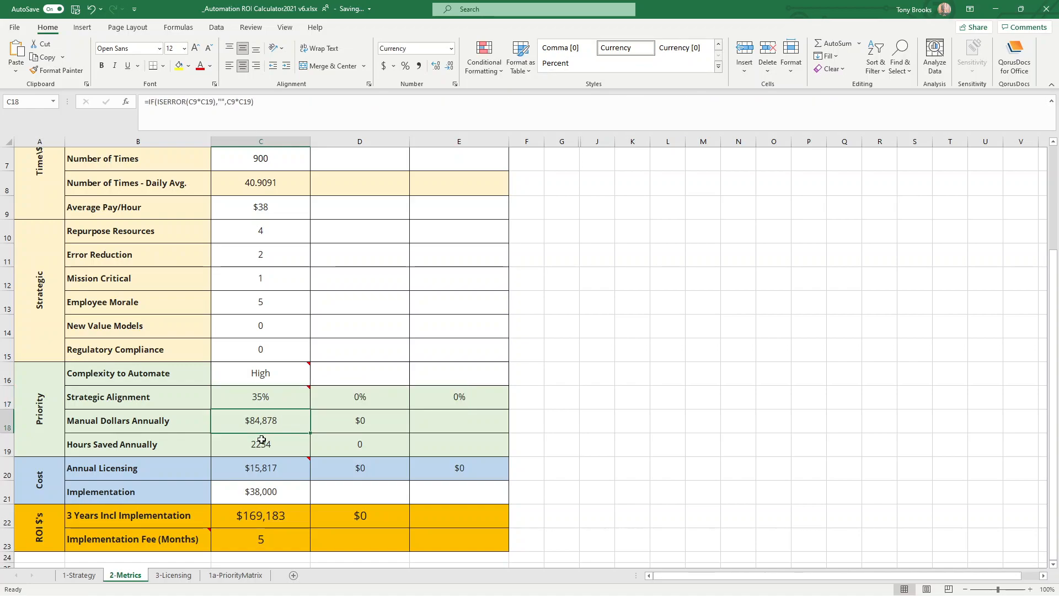
{"action": "mouse_move", "coordinate": [258, 459]}
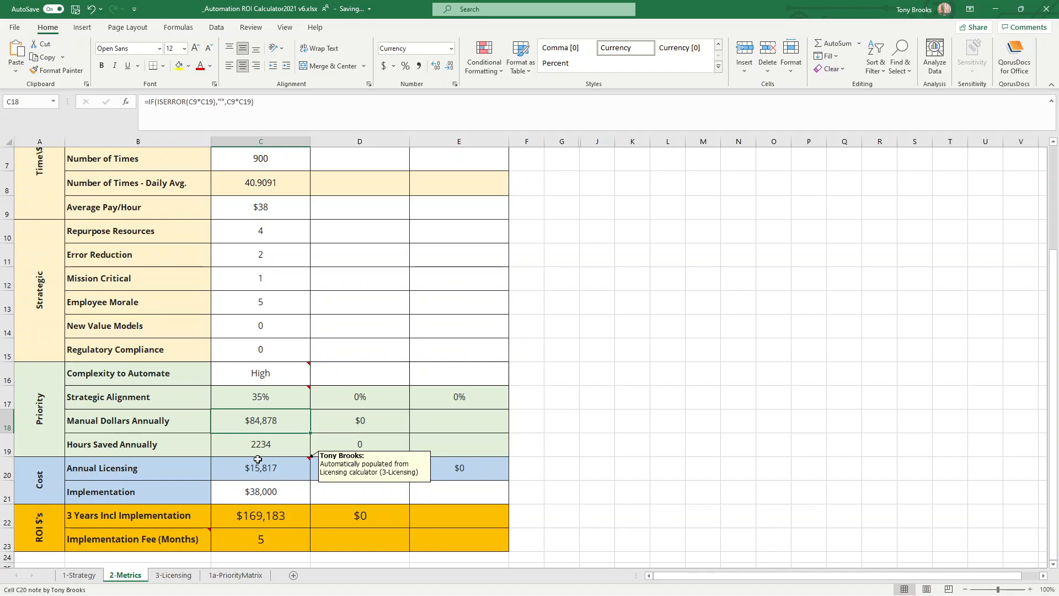
{"action": "left_click", "coordinate": [257, 453]}
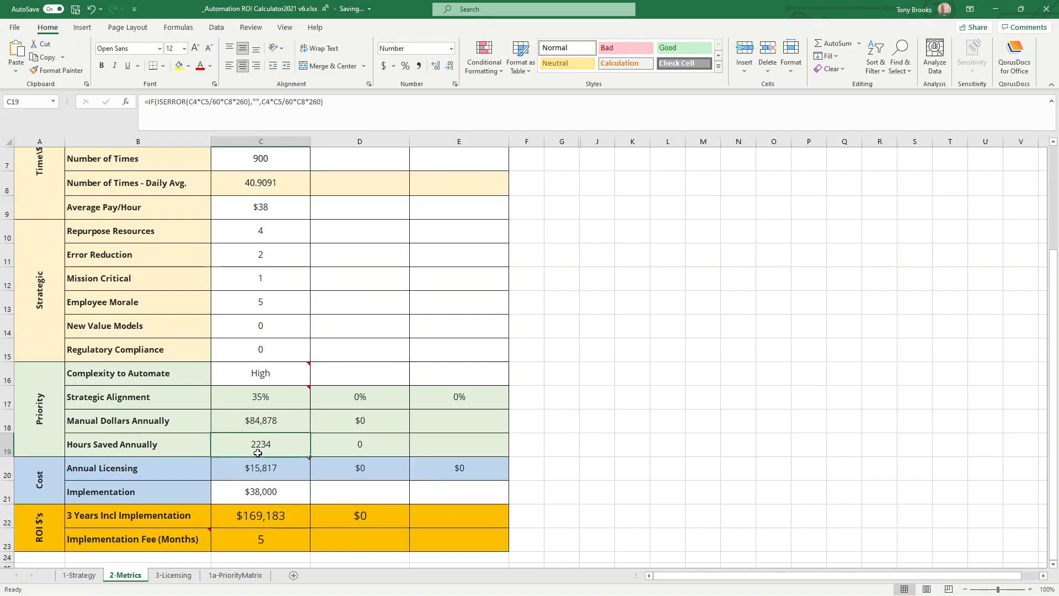
Review Process 1's licensing and implementation costs against its Priority block, view the license estimator on 3-Licensing, and return to 2-Metrics.
{"action": "left_click", "coordinate": [250, 472]}
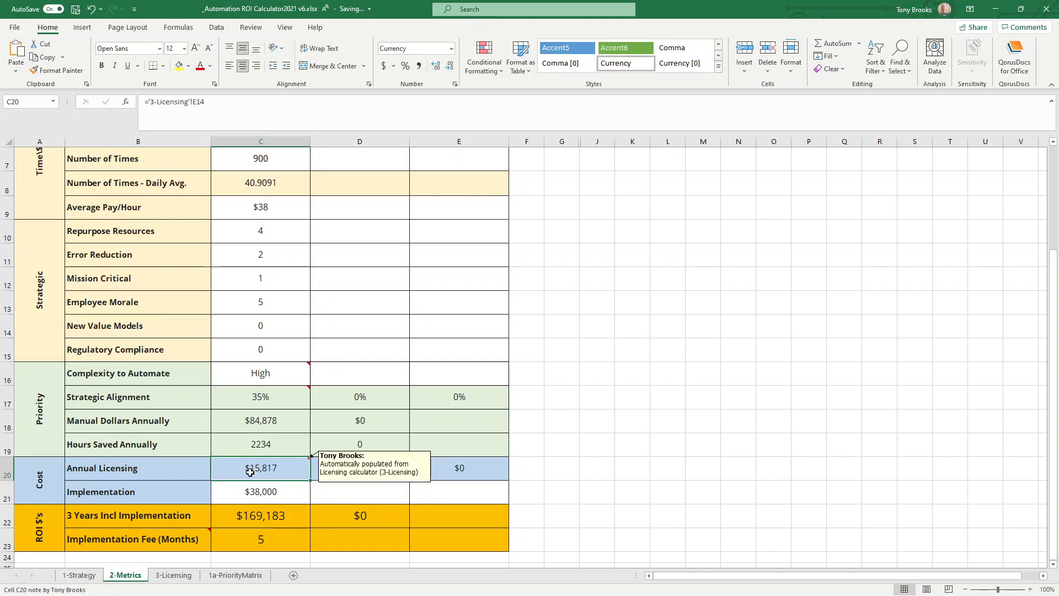
{"action": "left_click", "coordinate": [247, 492]}
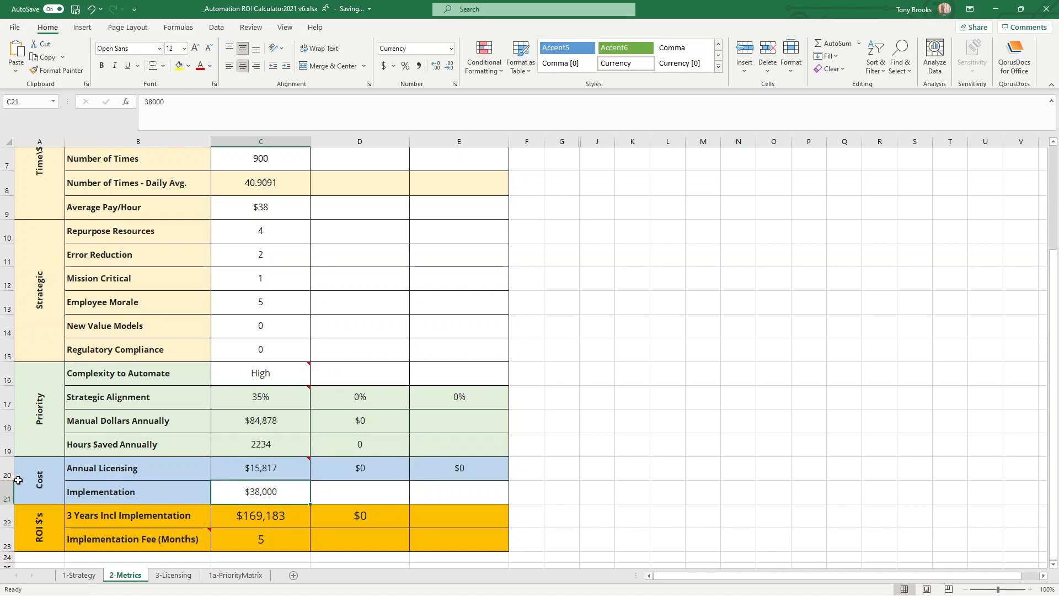
{"action": "left_click_drag", "start_coordinate": [57, 385], "coordinate": [257, 398]}
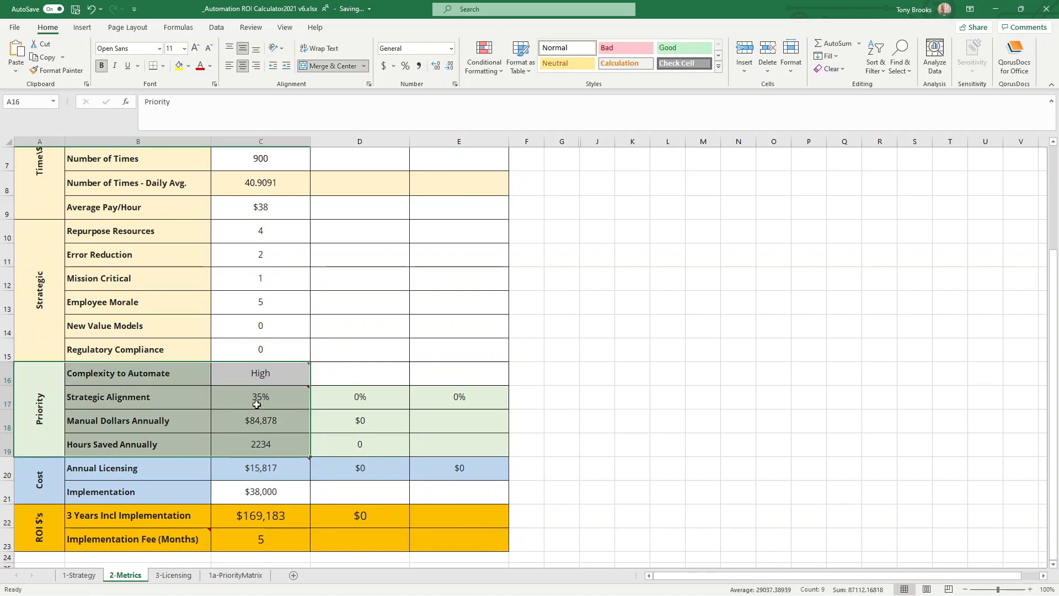
{"action": "left_click_drag", "start_coordinate": [57, 483], "coordinate": [253, 498]}
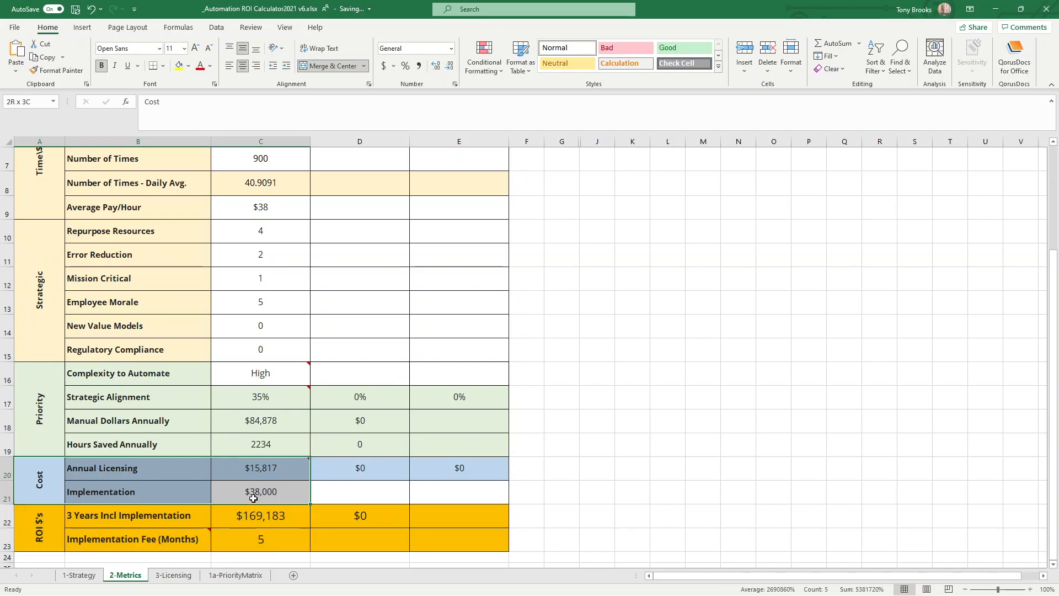
{"action": "left_click", "coordinate": [239, 495]}
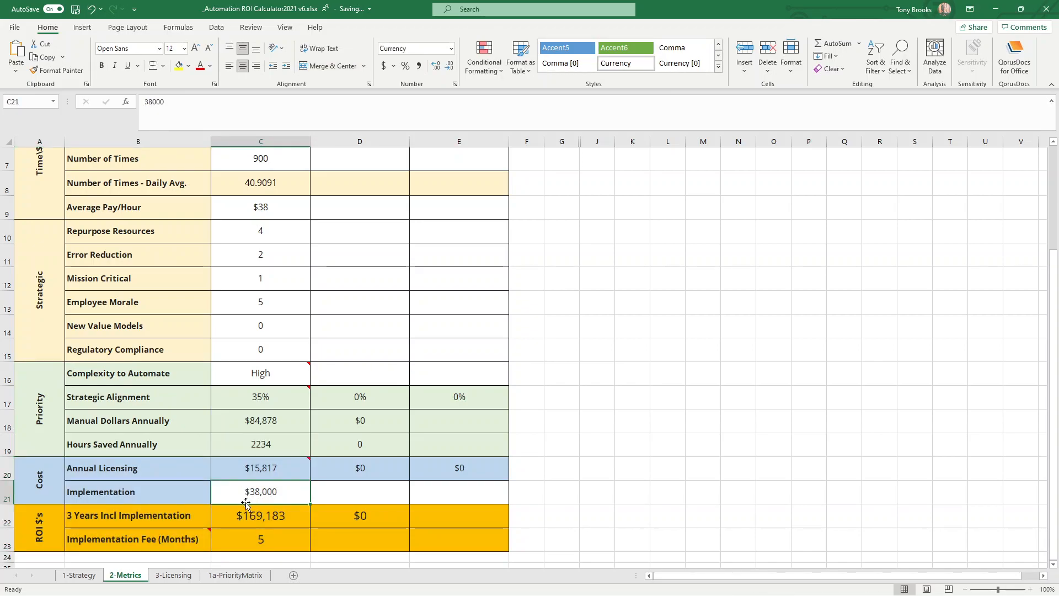
{"action": "left_click", "coordinate": [240, 466]}
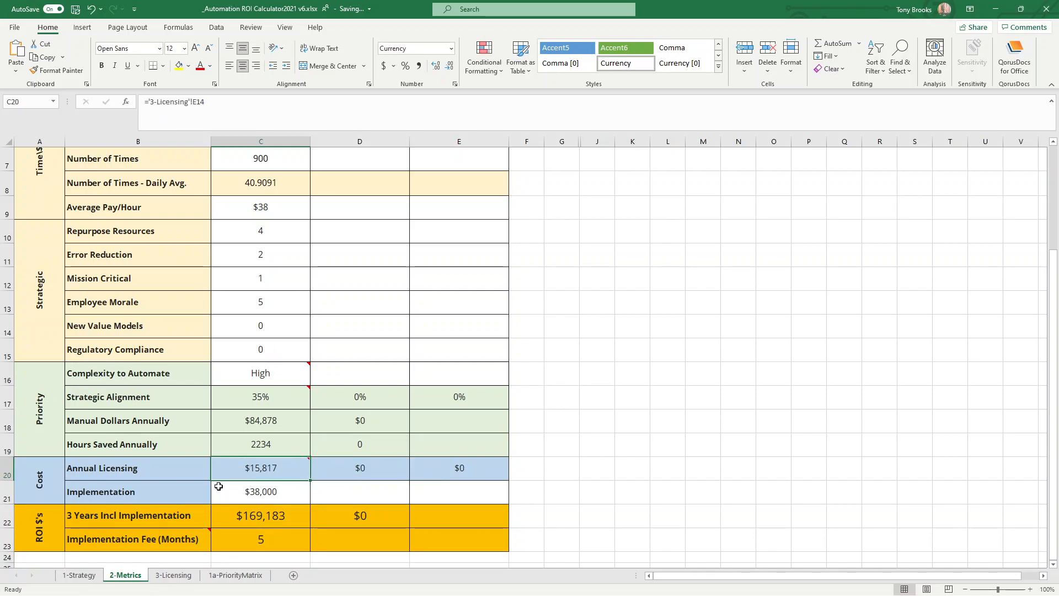
{"action": "left_click", "coordinate": [173, 575]}
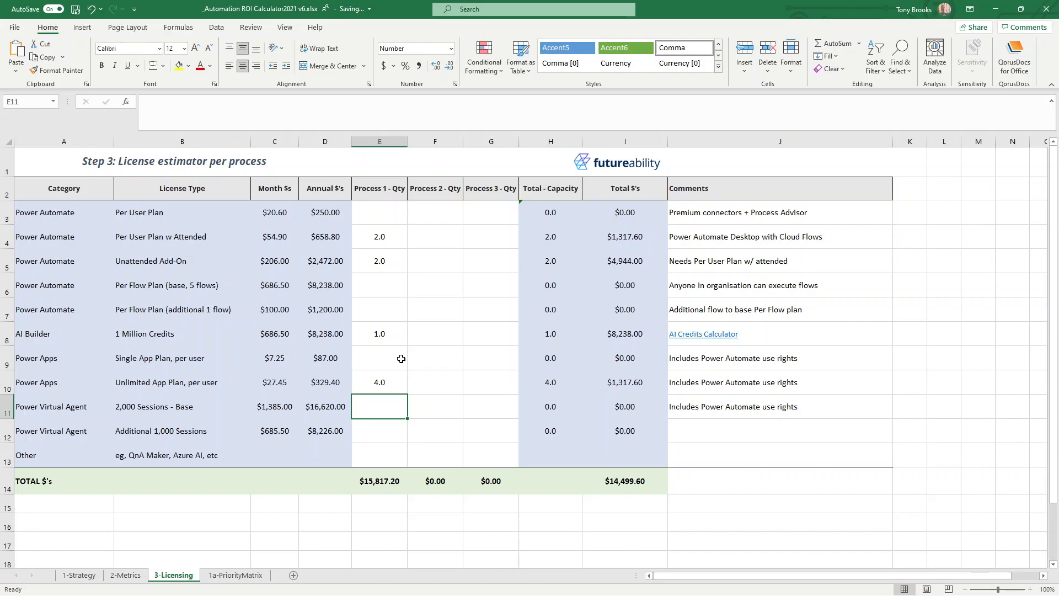
{"action": "left_click", "coordinate": [124, 576]}
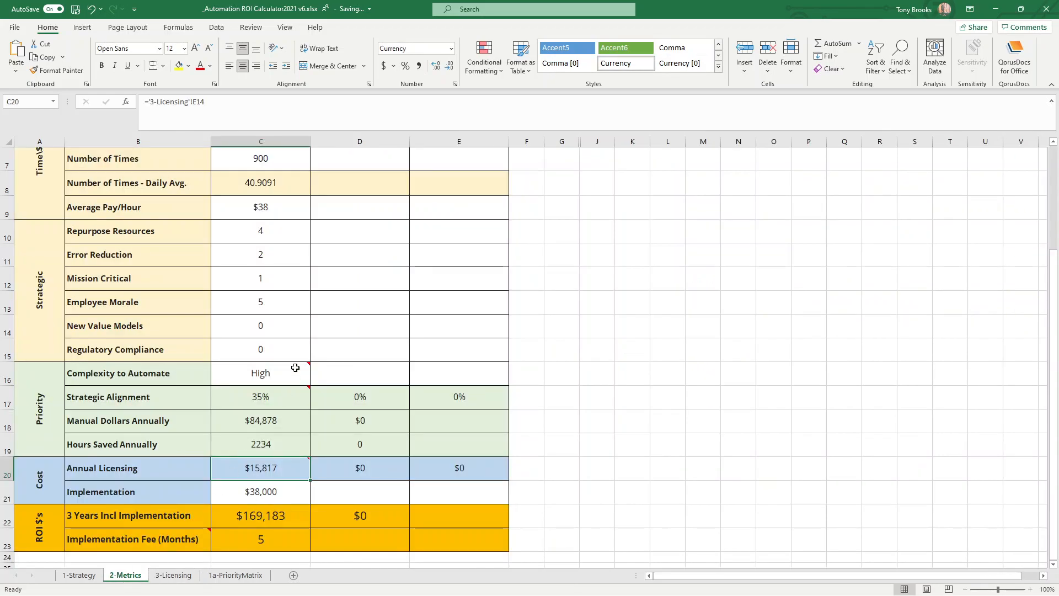
Enter "Member Check" as the process name for Process 2.
{"action": "scroll", "coordinate": [255, 349], "scroll_direction": "up", "scroll_amount": 1}
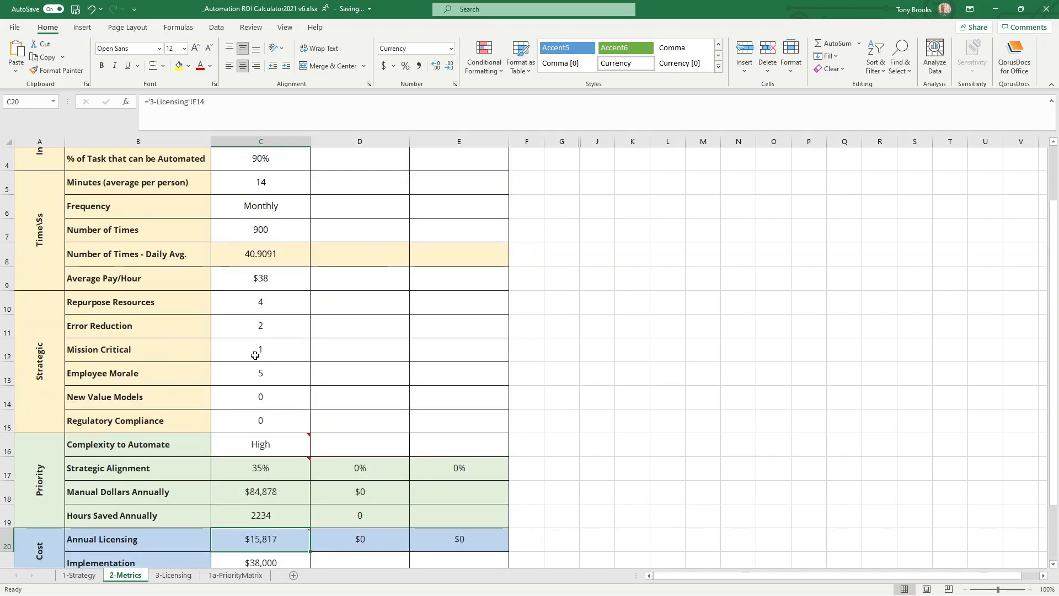
{"action": "scroll", "coordinate": [255, 355], "scroll_direction": "up", "scroll_amount": 1}
{"action": "left_click", "coordinate": [347, 212]}
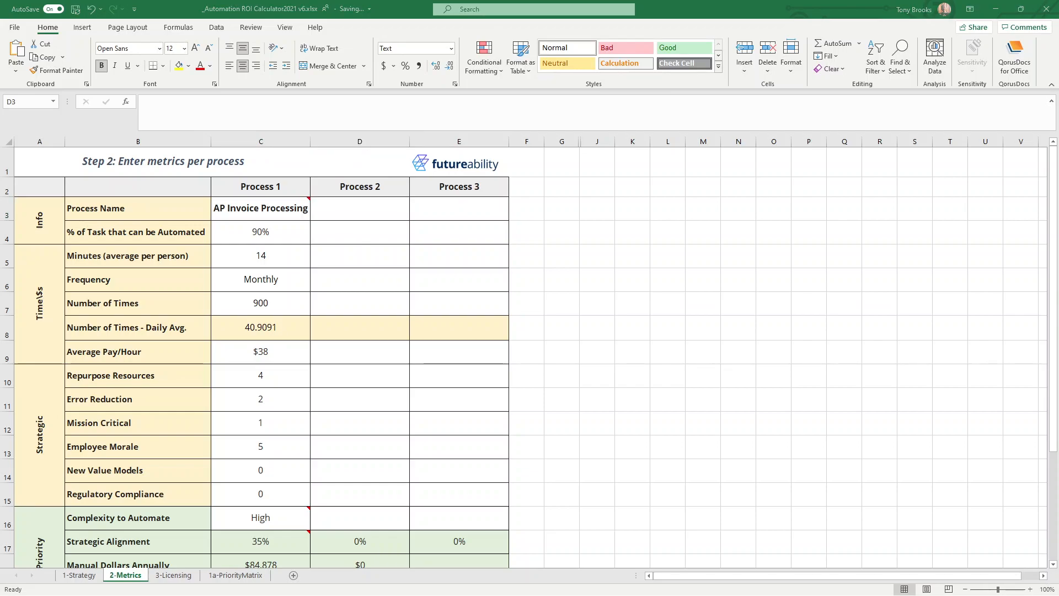
{"action": "left_click", "coordinate": [357, 214]}
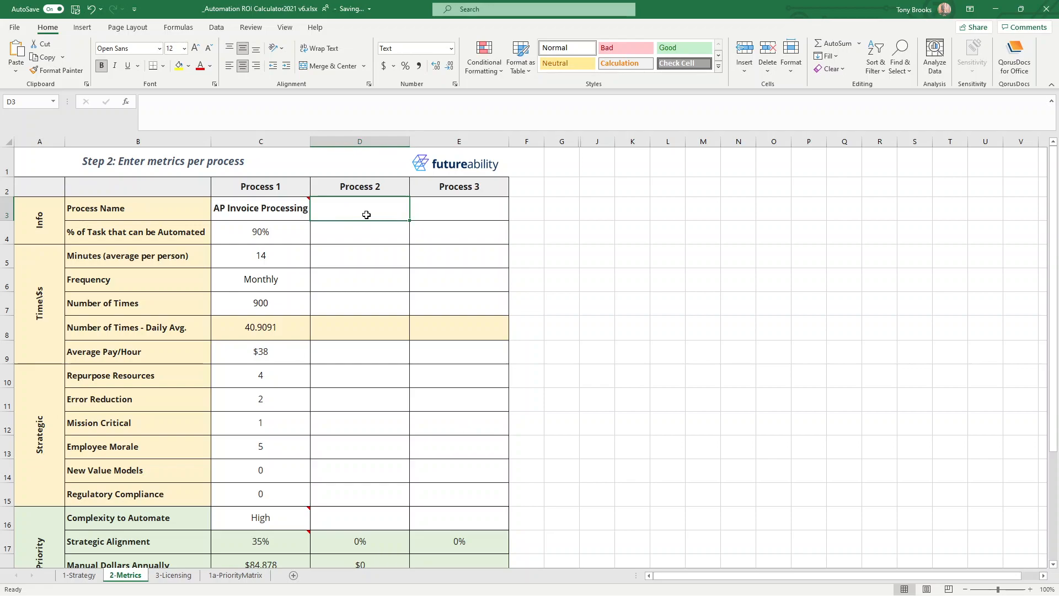
{"action": "type", "text": "Member Check"}
{"action": "key", "text": "Return"}
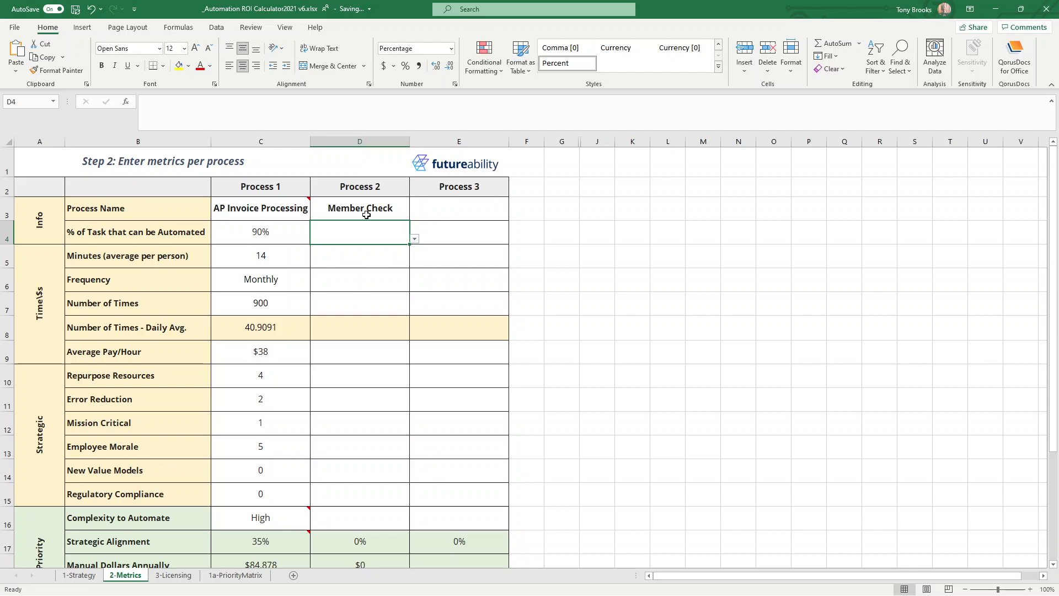
Set Process 2's percentage of task that can be automated to 90% and its average minutes per person to 45.
{"action": "left_click", "coordinate": [414, 239]}
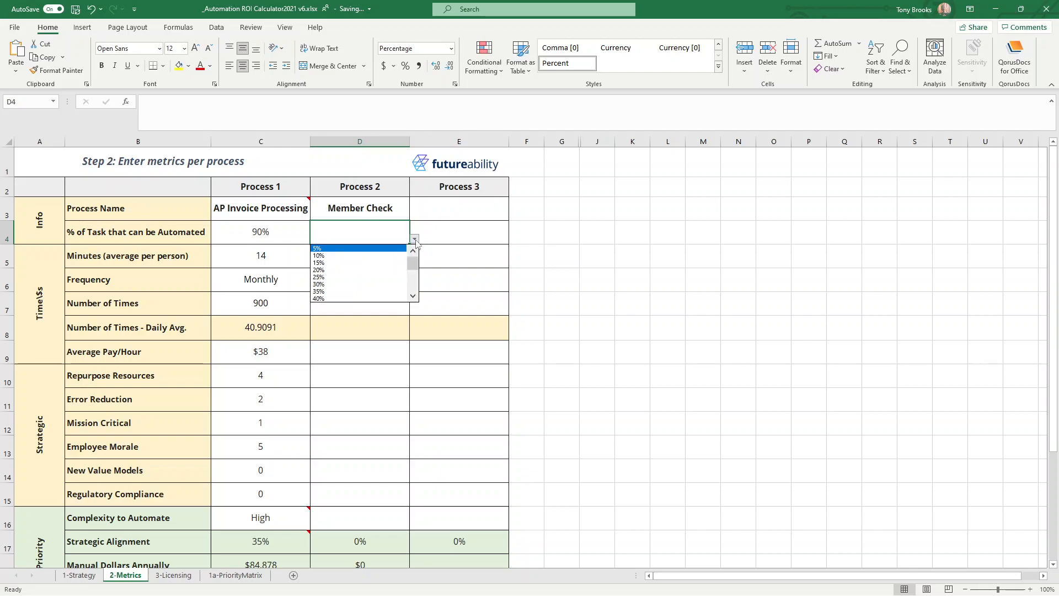
{"action": "scroll", "coordinate": [407, 259], "scroll_direction": "down", "scroll_amount": 4}
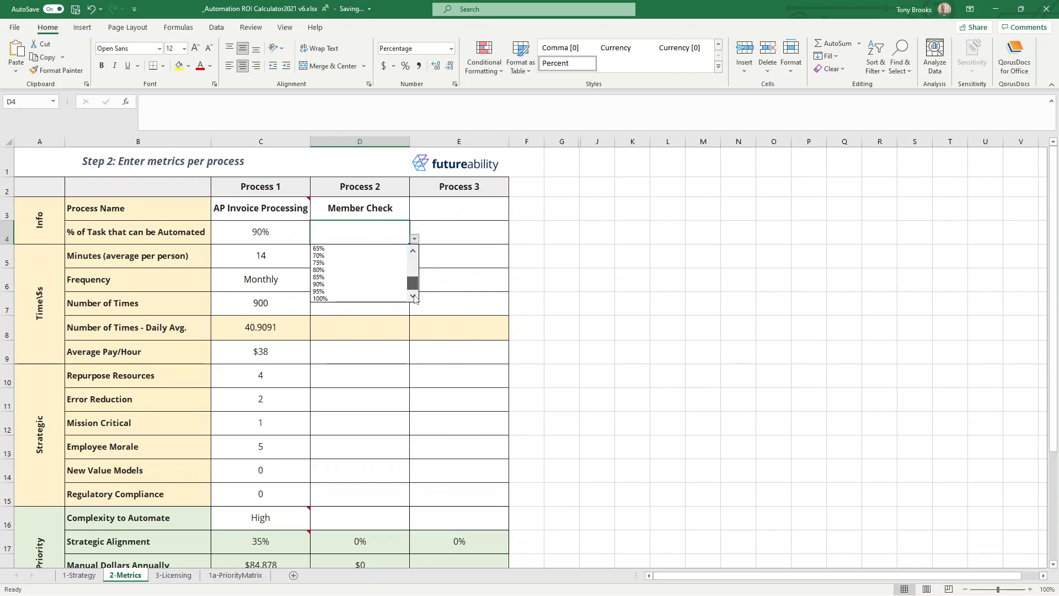
{"action": "left_click", "coordinate": [376, 284]}
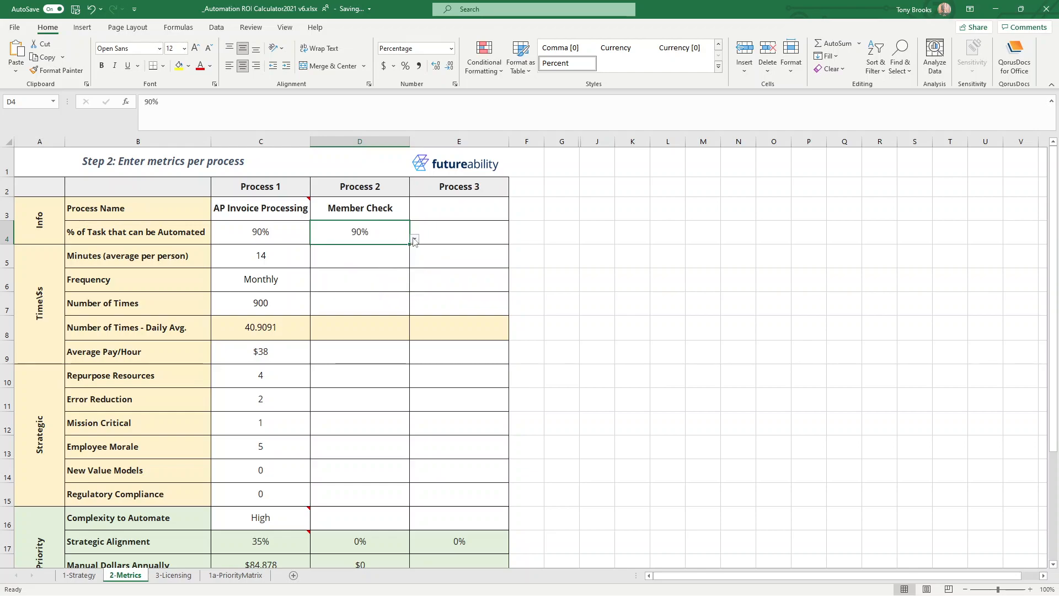
{"action": "left_click", "coordinate": [400, 249]}
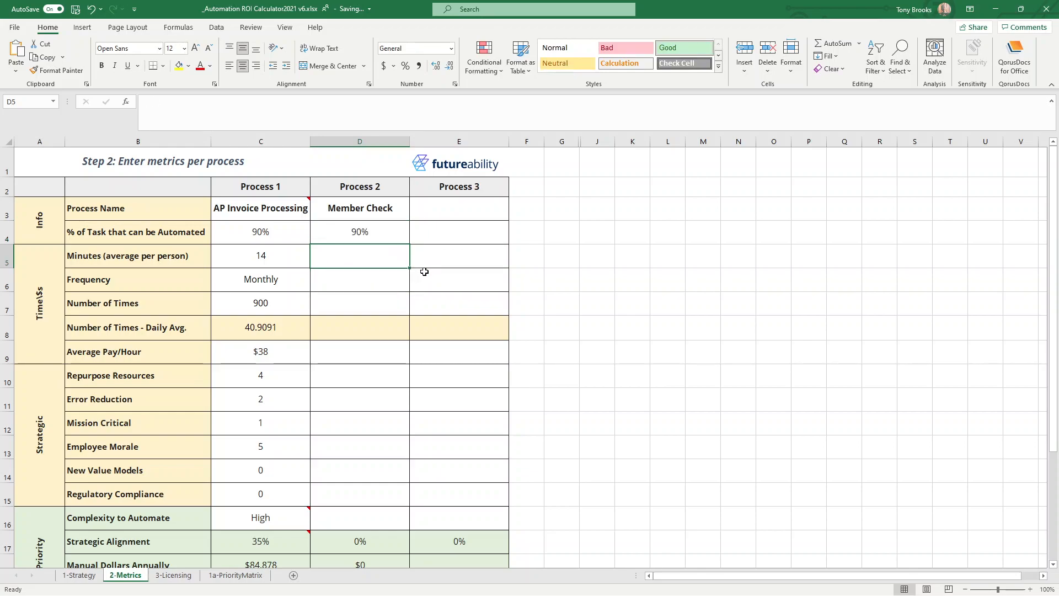
{"action": "type", "text": "45"}
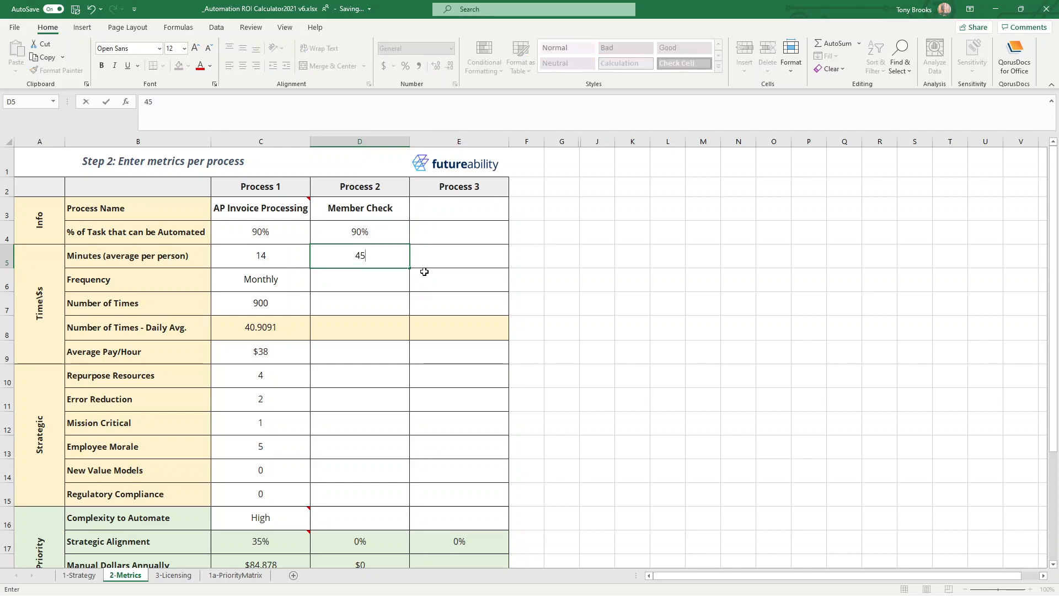
{"action": "key", "text": "Return"}
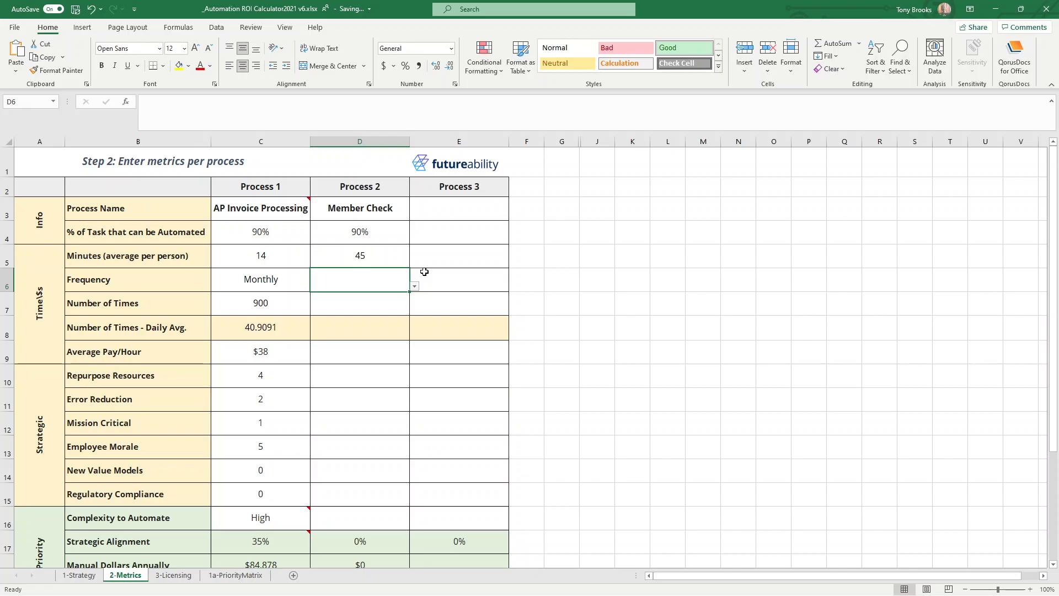
Set Process 2's Frequency to Annually and its Number of Times to 500.
{"action": "left_click", "coordinate": [414, 289]}
{"action": "left_click", "coordinate": [332, 296]}
{"action": "key", "text": "Return"}
{"action": "type", "text": "500"}
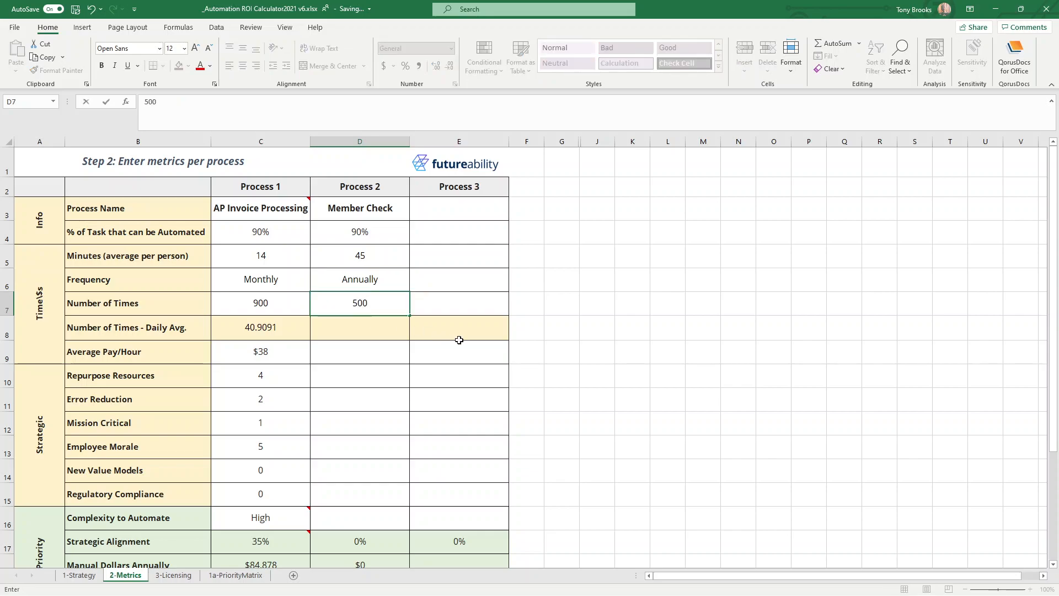
{"action": "key", "text": "Return"}
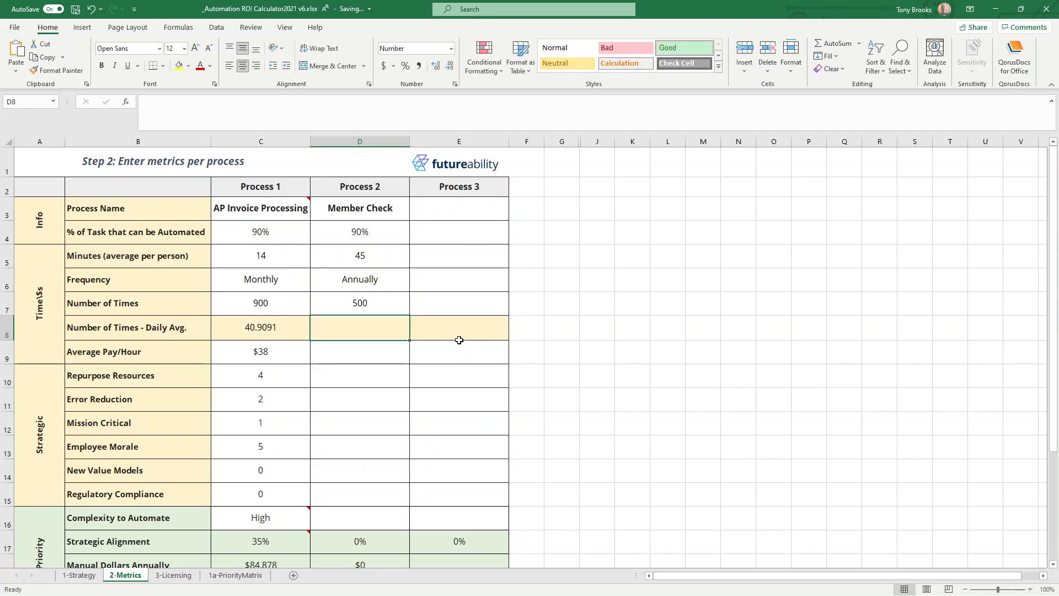
Fill the Number of Times - Daily Avg. formula from Process 1 across to Process 2 and check the copied formula.
{"action": "key", "text": "Up"}
{"action": "key", "text": "Up"}
{"action": "key", "text": "Up"}
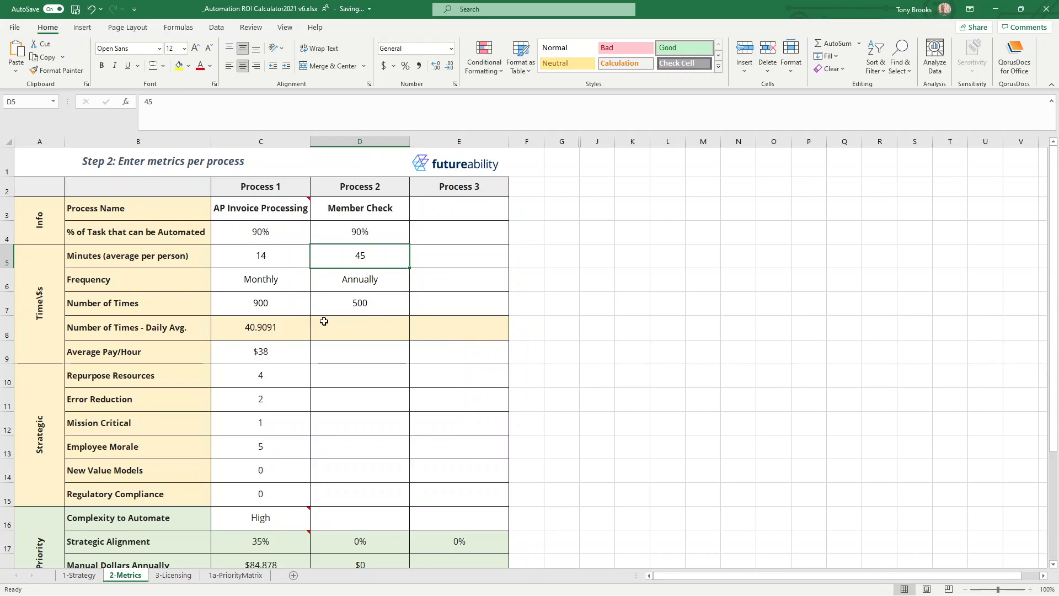
{"action": "left_click", "coordinate": [327, 320]}
{"action": "left_click", "coordinate": [284, 329]}
{"action": "left_click_drag", "start_coordinate": [310, 341], "coordinate": [359, 335]}
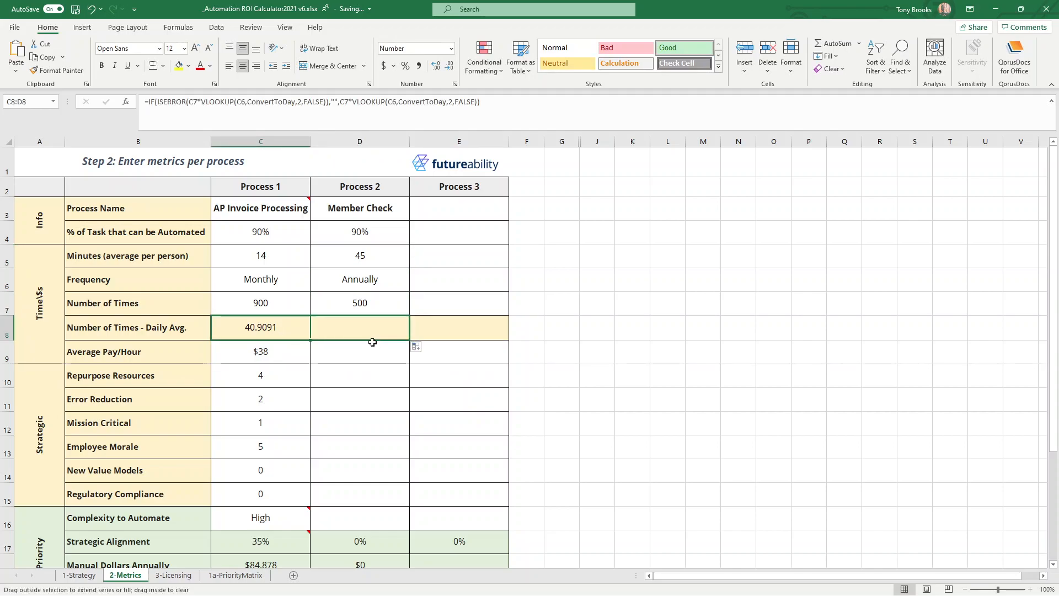
{"action": "left_click", "coordinate": [356, 360]}
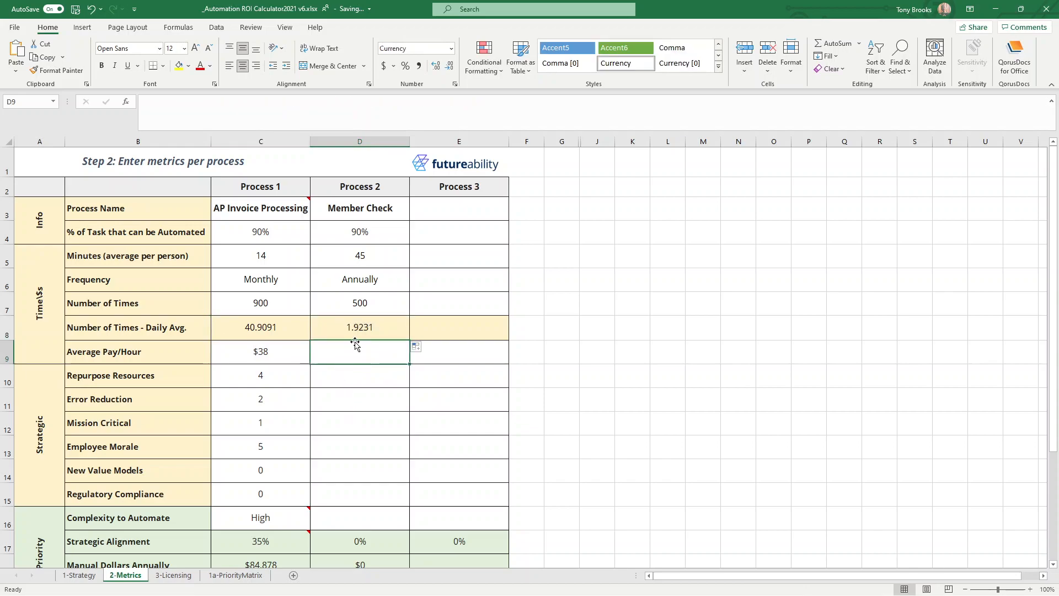
{"action": "left_click", "coordinate": [356, 336]}
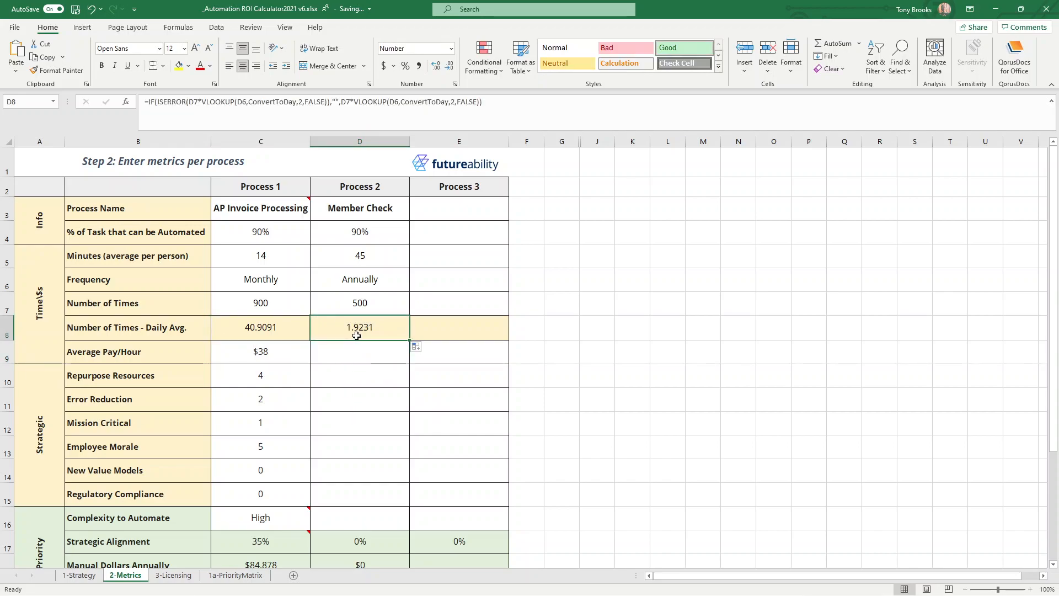
{"action": "left_click", "coordinate": [357, 356]}
{"action": "left_click", "coordinate": [367, 333]}
{"action": "left_click", "coordinate": [341, 352]}
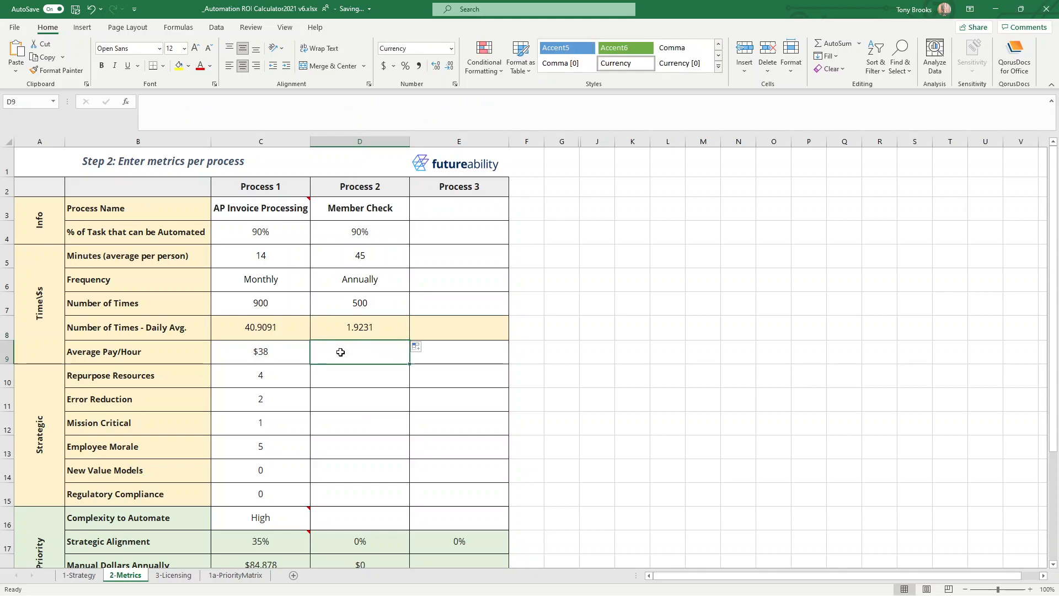
{"action": "left_click", "coordinate": [349, 333]}
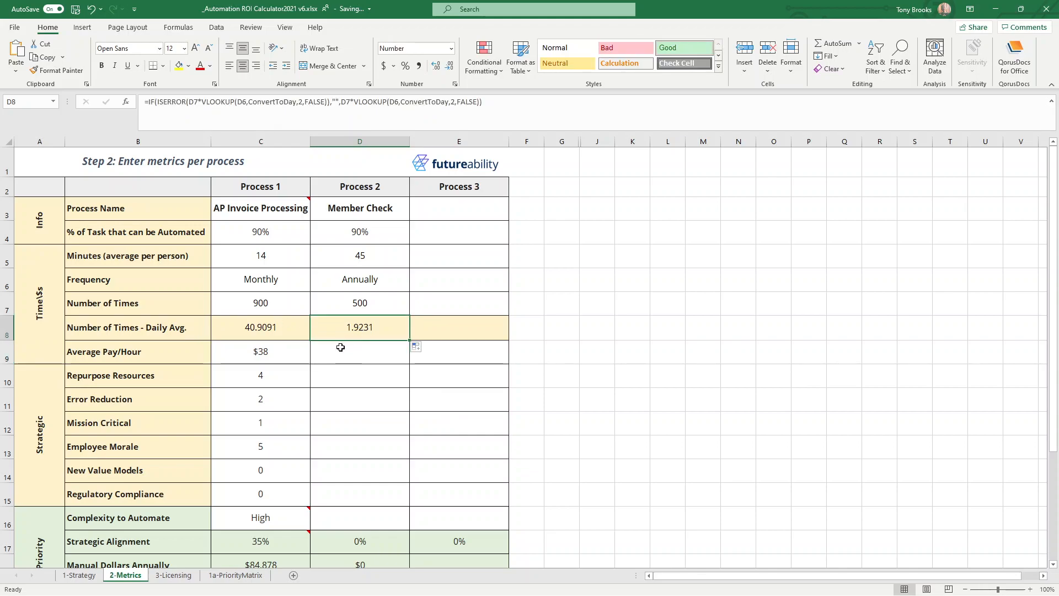
Try $60 for Process 2's Average Pay/Hour, and settle on $50.
{"action": "left_click", "coordinate": [373, 352]}
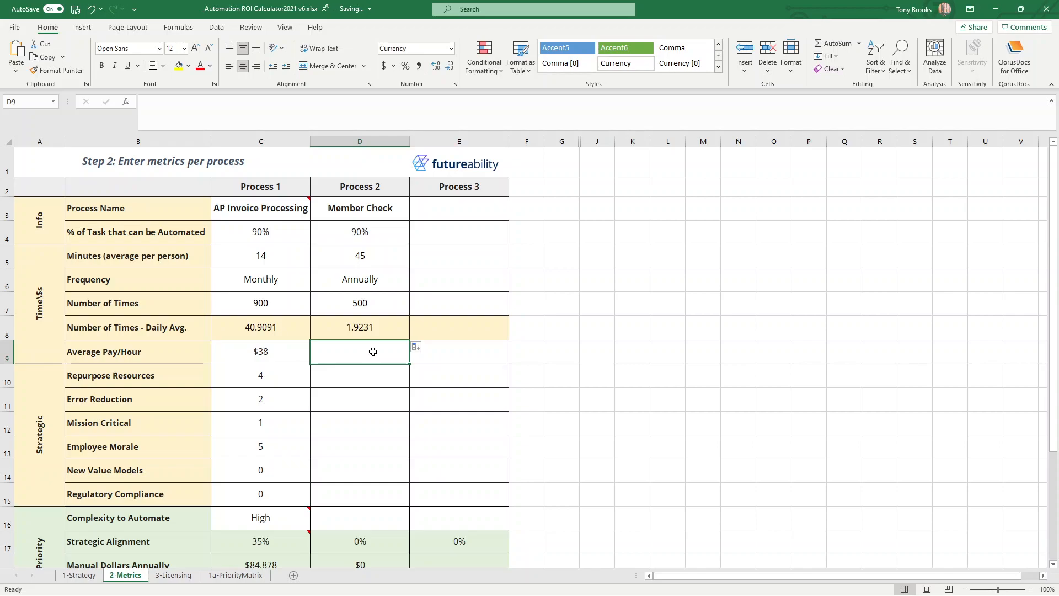
{"action": "type", "text": "60"}
{"action": "key", "text": "Return"}
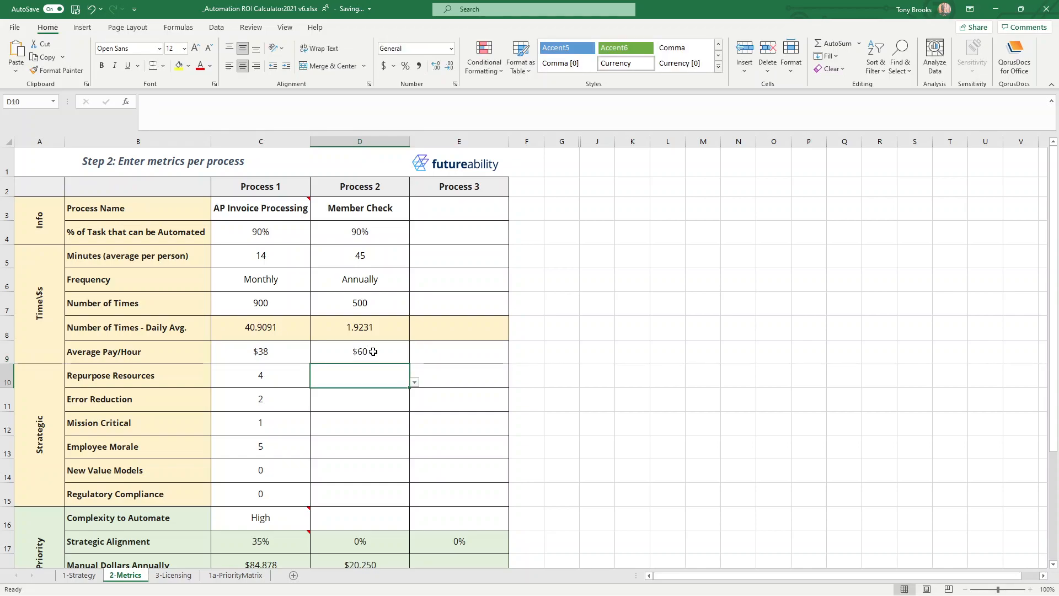
{"action": "left_click", "coordinate": [373, 351]}
{"action": "type", "text": "50"}
{"action": "key", "text": "Return"}
Score Process 2's Repurpose Resources as 5 and its Error Reduction as 4.
{"action": "left_click", "coordinate": [415, 392]}
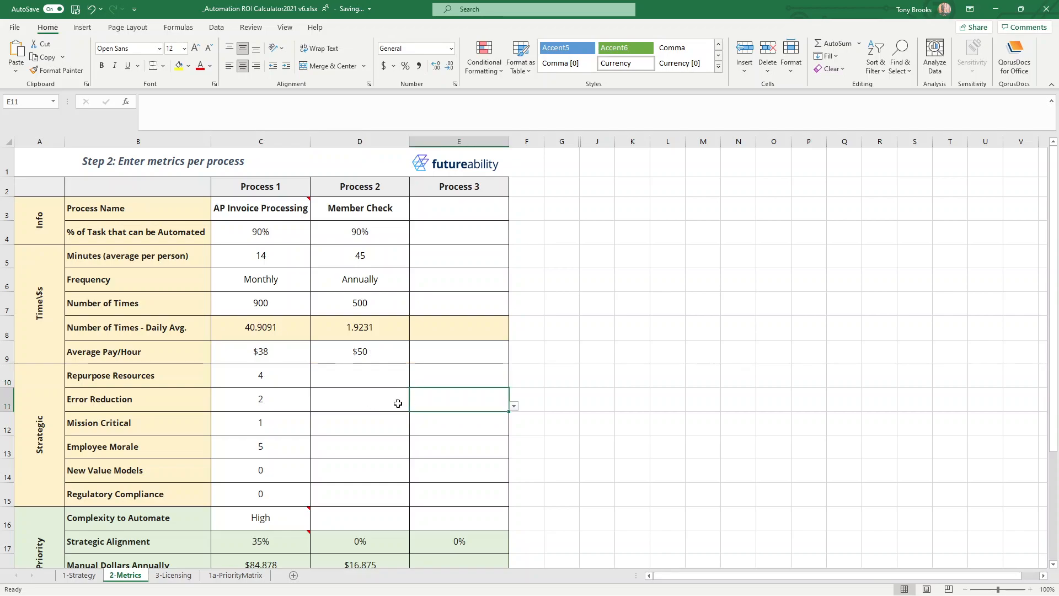
{"action": "left_click", "coordinate": [405, 381]}
{"action": "left_click", "coordinate": [415, 382]}
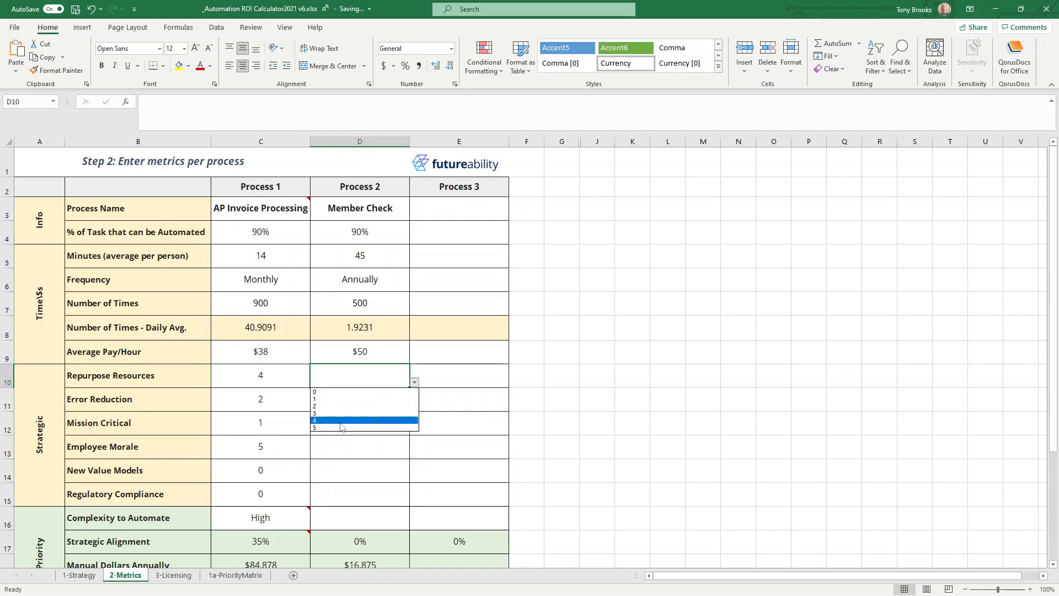
{"action": "left_click", "coordinate": [344, 430]}
{"action": "left_click", "coordinate": [386, 399]}
{"action": "left_click", "coordinate": [414, 406]}
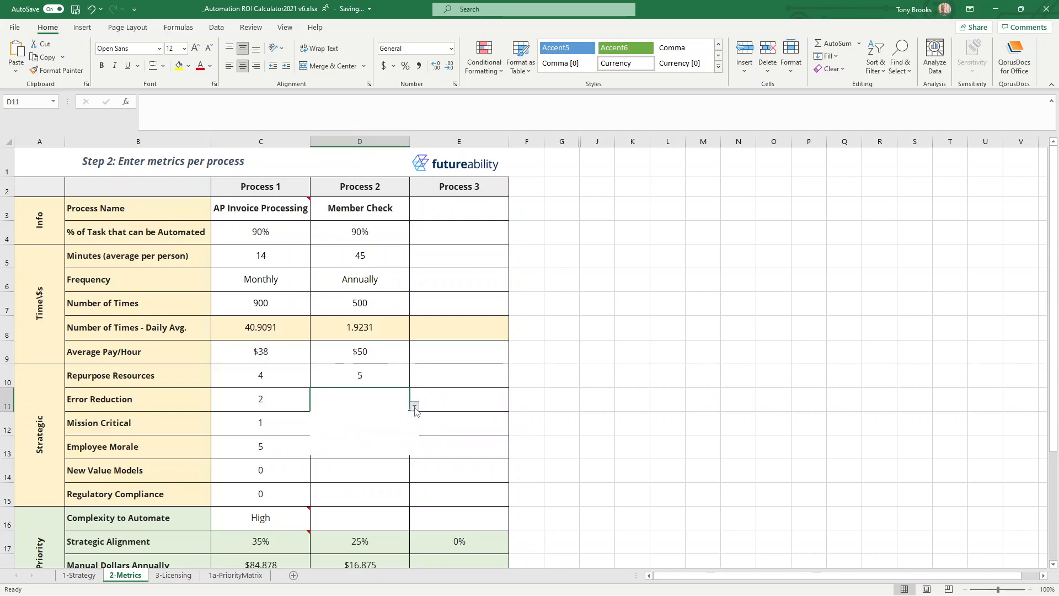
{"action": "left_click", "coordinate": [350, 445]}
Score Process 2's Mission Critical as 4 and its Employee Morale as 5.
{"action": "left_click", "coordinate": [380, 425]}
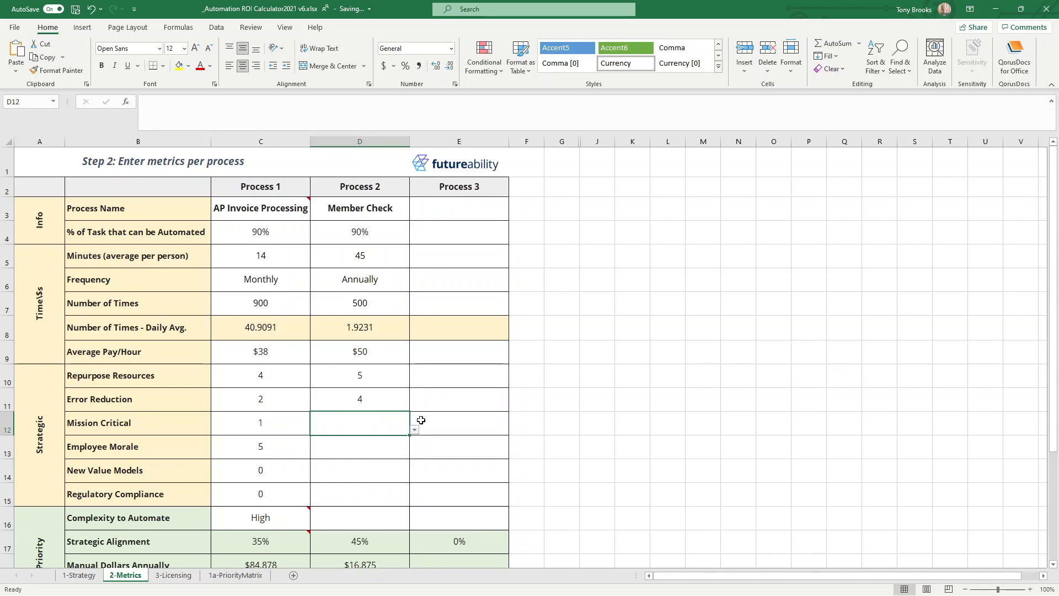
{"action": "left_click", "coordinate": [414, 430]}
{"action": "left_click", "coordinate": [373, 472]}
{"action": "left_click", "coordinate": [380, 447]}
{"action": "left_click", "coordinate": [416, 454]}
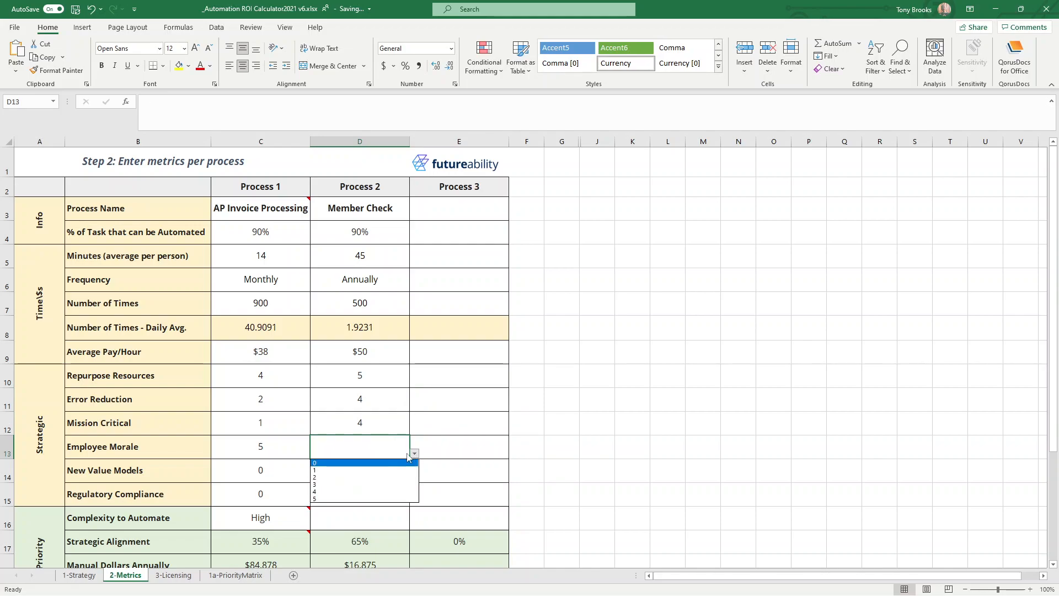
{"action": "left_click", "coordinate": [380, 499]}
Score both New Value Models and Regulatory Compliance as 0 for Process 2.
{"action": "left_click", "coordinate": [392, 472]}
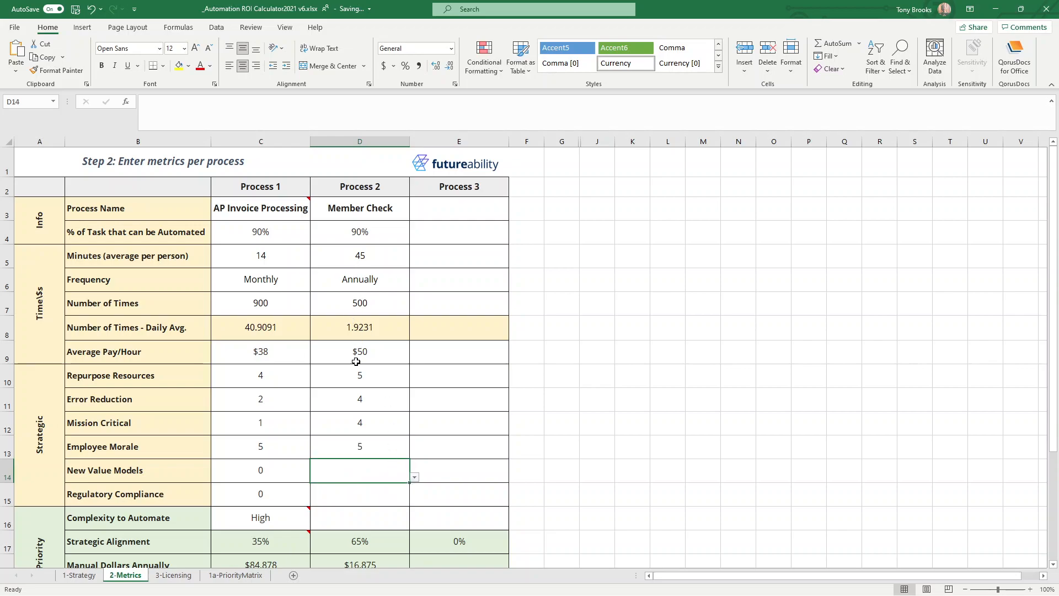
{"action": "left_click", "coordinate": [357, 357]}
{"action": "left_click", "coordinate": [365, 468]}
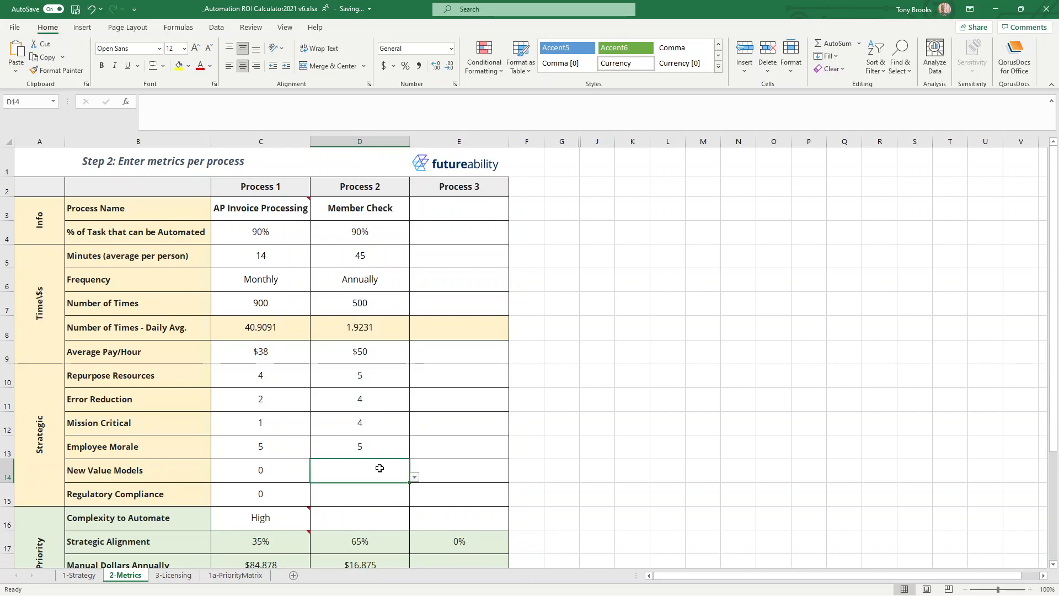
{"action": "left_click", "coordinate": [415, 476]}
{"action": "left_click", "coordinate": [364, 486]}
{"action": "left_click", "coordinate": [379, 487]}
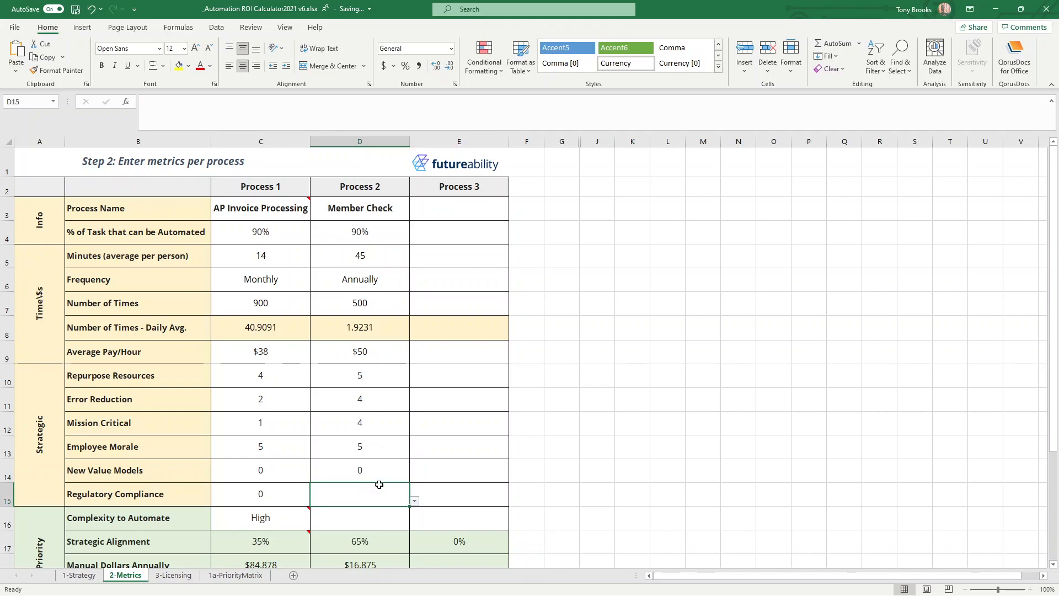
{"action": "left_click", "coordinate": [416, 501]}
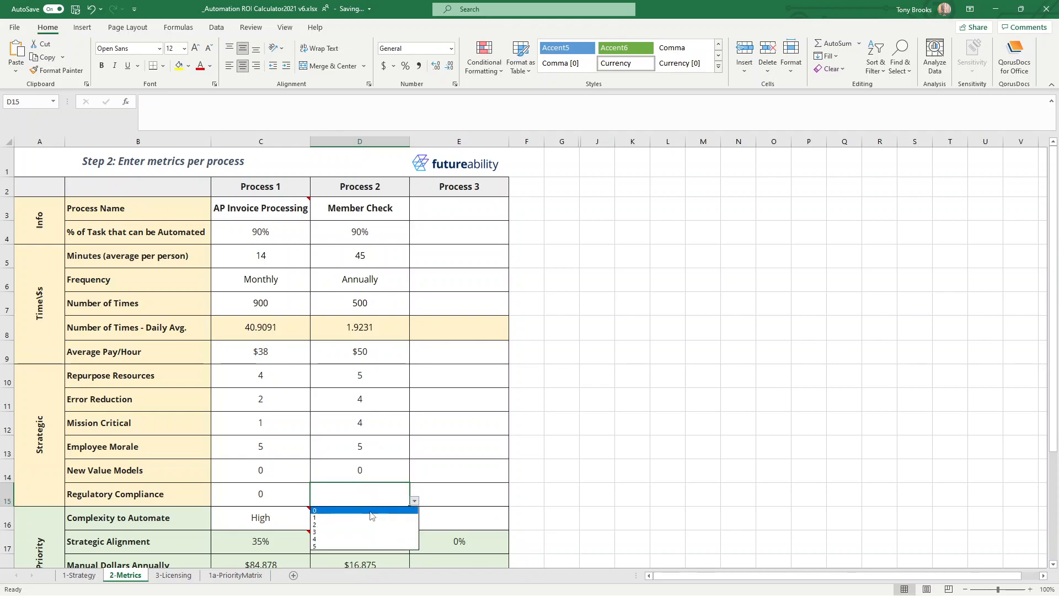
{"action": "left_click", "coordinate": [374, 510]}
Set Process 2's Complexity to Automate to Medium and check its manual dollars and hours saved annually.
{"action": "left_click", "coordinate": [387, 515]}
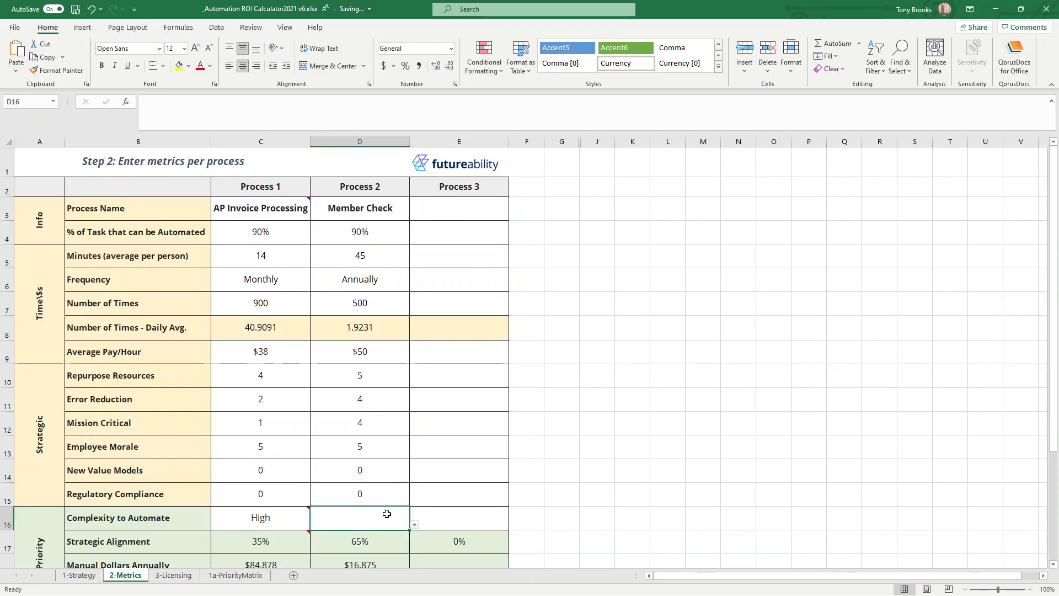
{"action": "left_click", "coordinate": [414, 525]}
{"action": "left_click", "coordinate": [375, 531]}
{"action": "scroll", "coordinate": [404, 443], "scroll_direction": "down", "scroll_amount": 2}
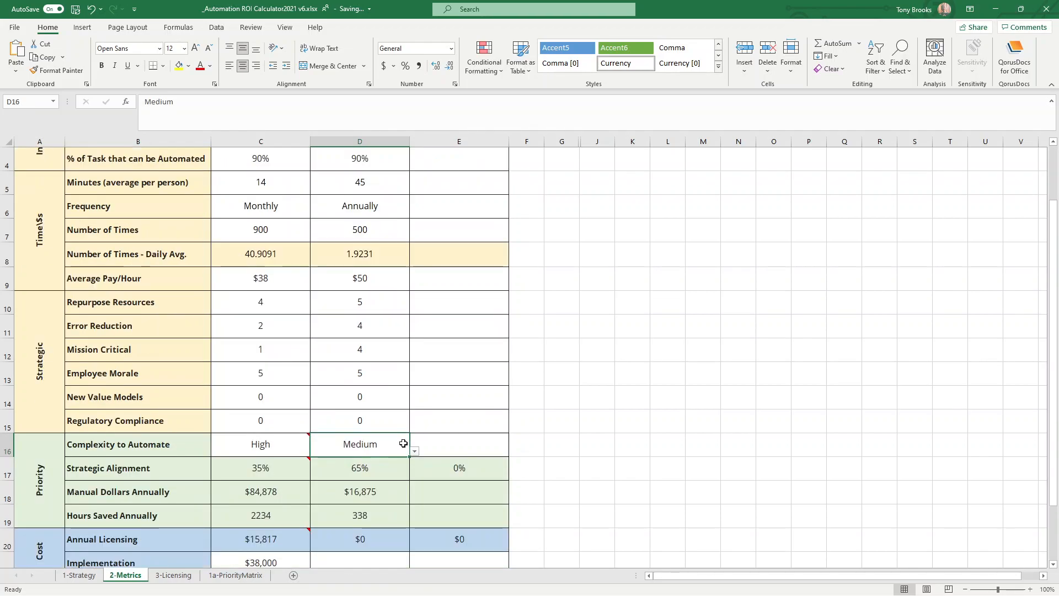
{"action": "scroll", "coordinate": [366, 279], "scroll_direction": "up", "scroll_amount": 2}
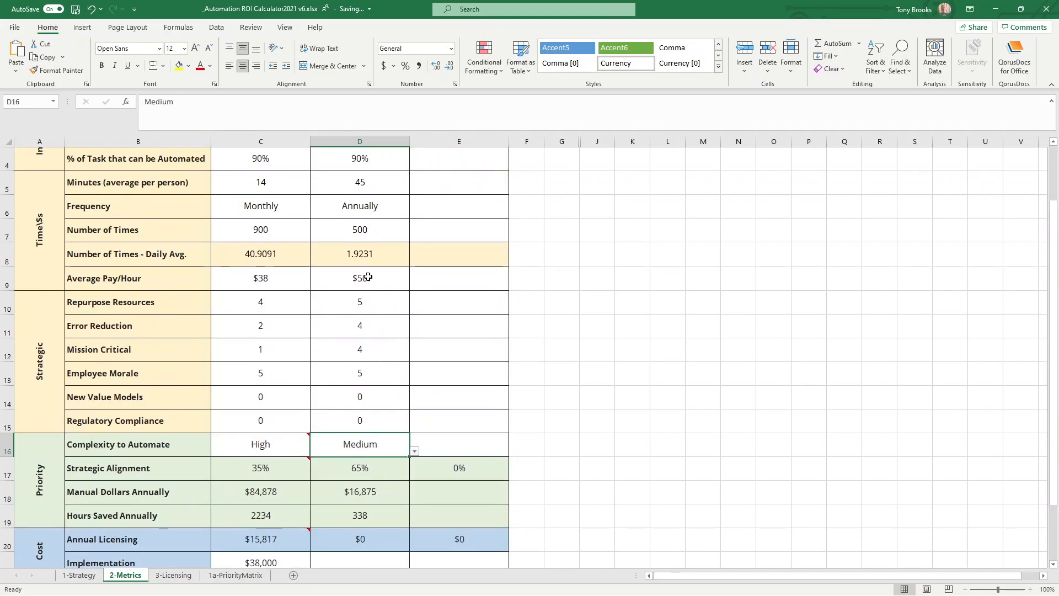
{"action": "scroll", "coordinate": [359, 314], "scroll_direction": "down", "scroll_amount": 4}
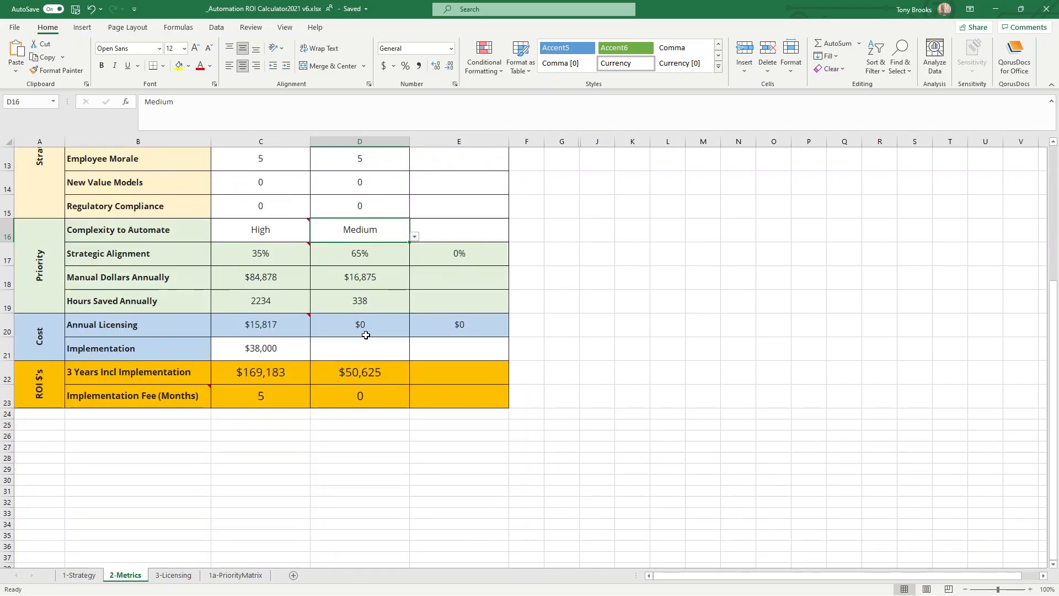
{"action": "scroll", "coordinate": [359, 321], "scroll_direction": "up", "scroll_amount": 1}
{"action": "left_click", "coordinate": [359, 347]}
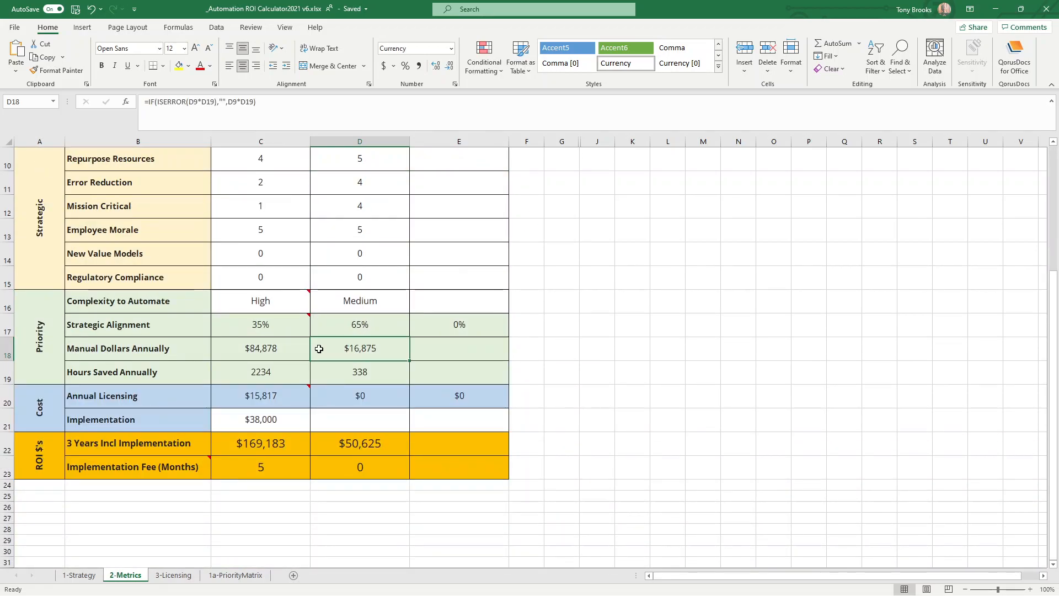
{"action": "left_click", "coordinate": [341, 371]}
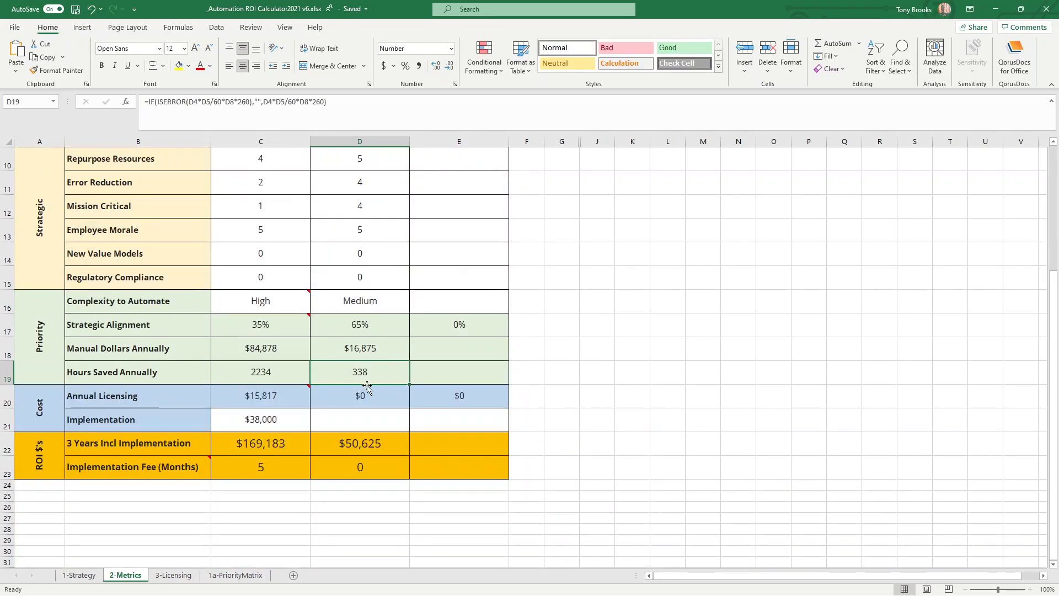
Enter 26000 as Process 2's Implementation cost.
{"action": "left_click", "coordinate": [362, 419]}
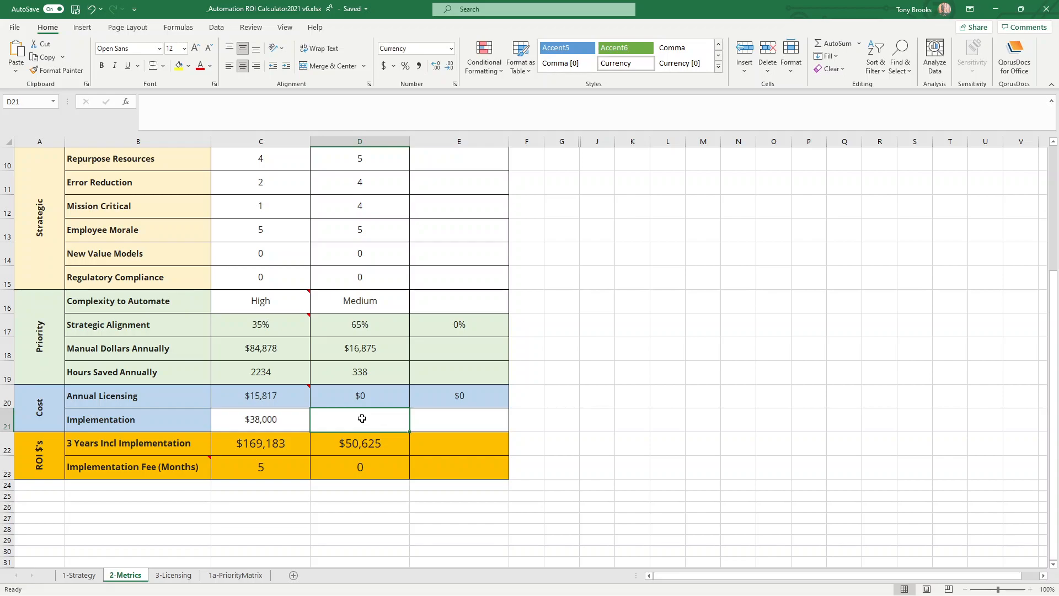
{"action": "type", "text": "26000"}
{"action": "key", "text": "Up"}
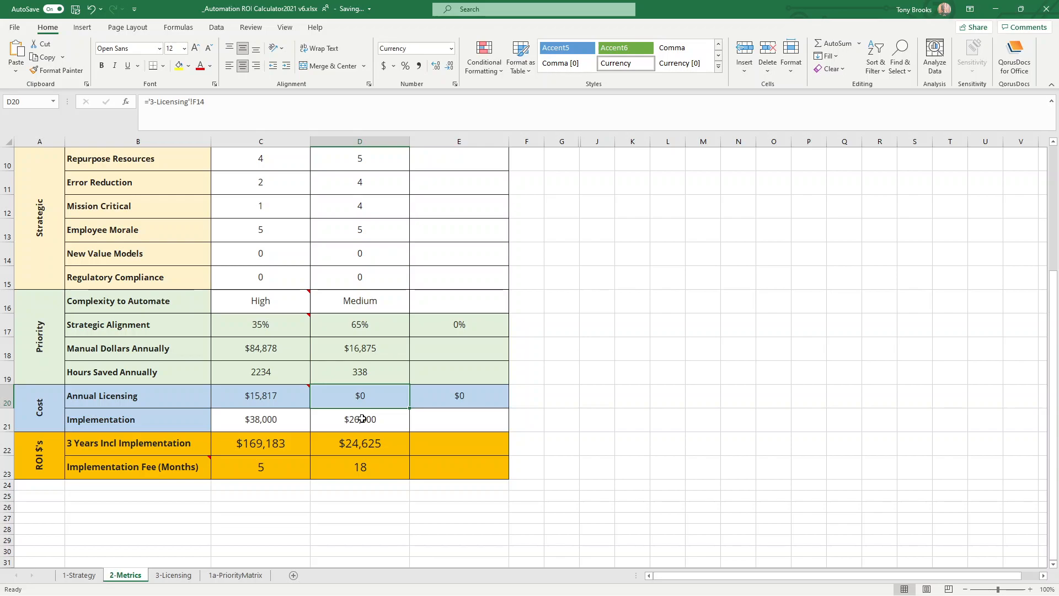
On the 3-Licensing sheet, enter Process 2 quantities of 2 for Per User Plan w Attended and 2 for Unattended Add-On.
{"action": "left_click", "coordinate": [173, 576]}
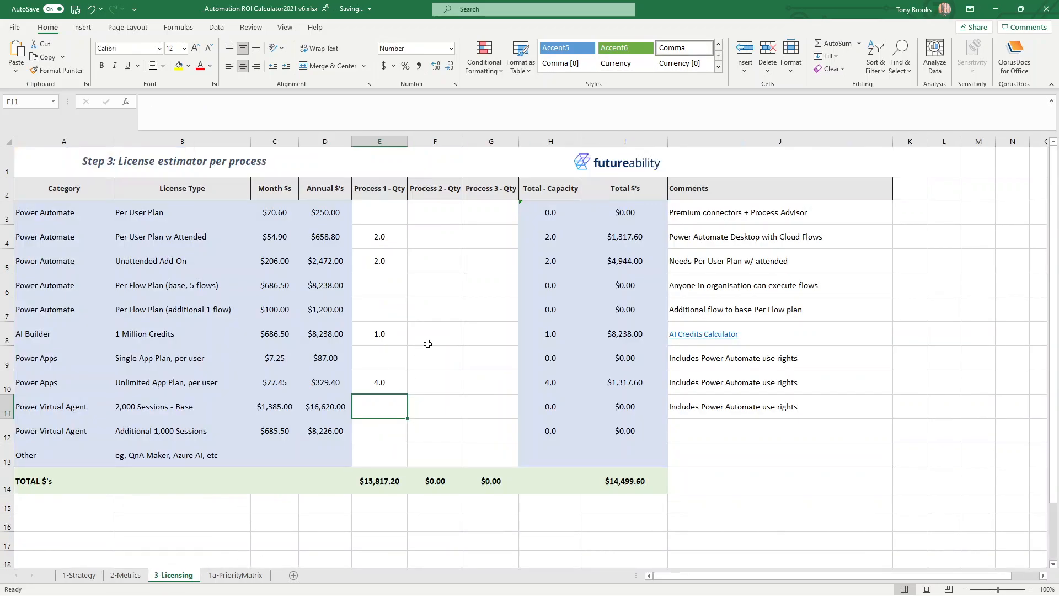
{"action": "left_click", "coordinate": [432, 238]}
{"action": "type", "text": "2"}
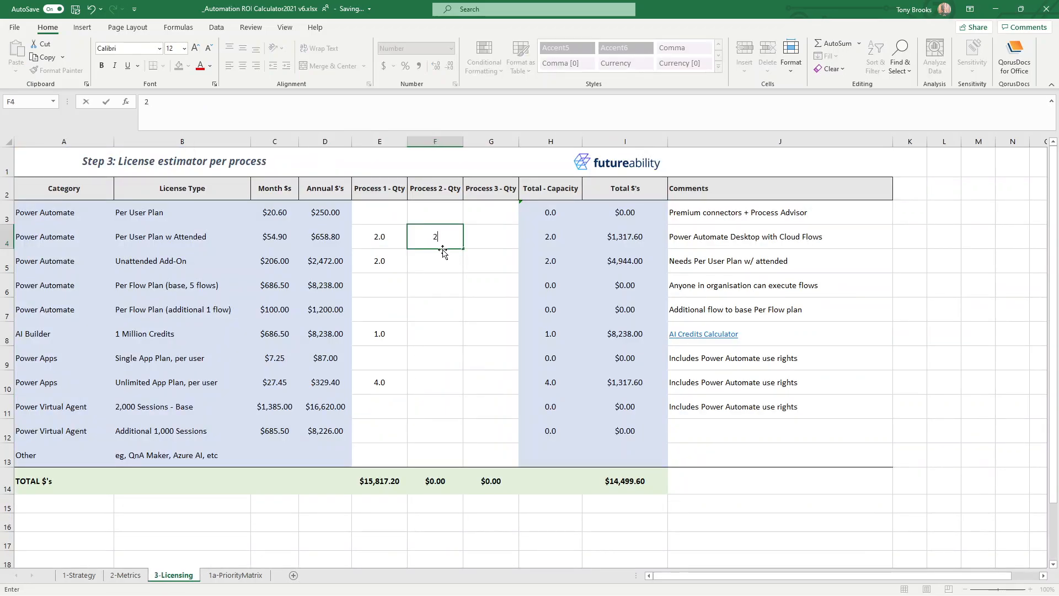
{"action": "key", "text": "Return"}
{"action": "type", "text": "2"}
{"action": "key", "text": "Return"}
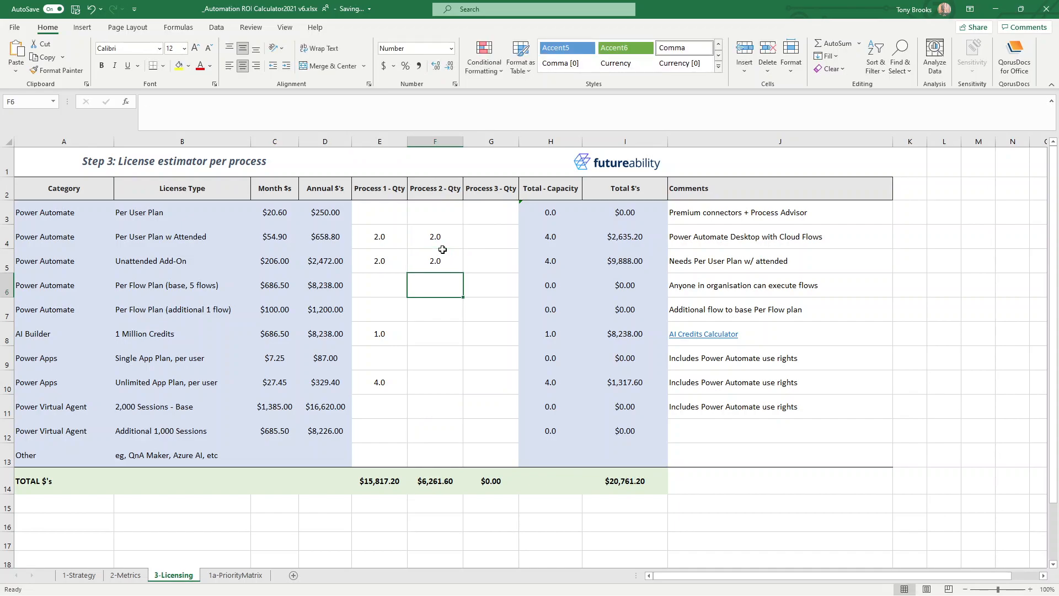
Enter a Process 2 quantity of 3 for the Power Apps Unlimited App Plan, per user.
{"action": "key", "text": "Down"}
{"action": "key", "text": "Down"}
{"action": "key", "text": "Down"}
{"action": "key", "text": "Down"}
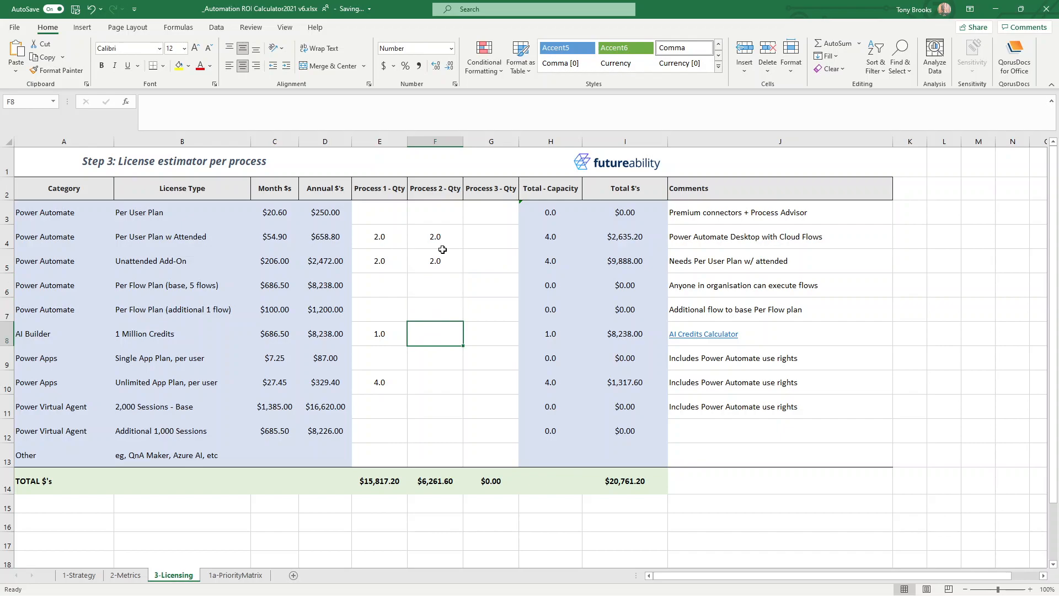
{"action": "type", "text": "3"}
{"action": "key", "text": "Return"}
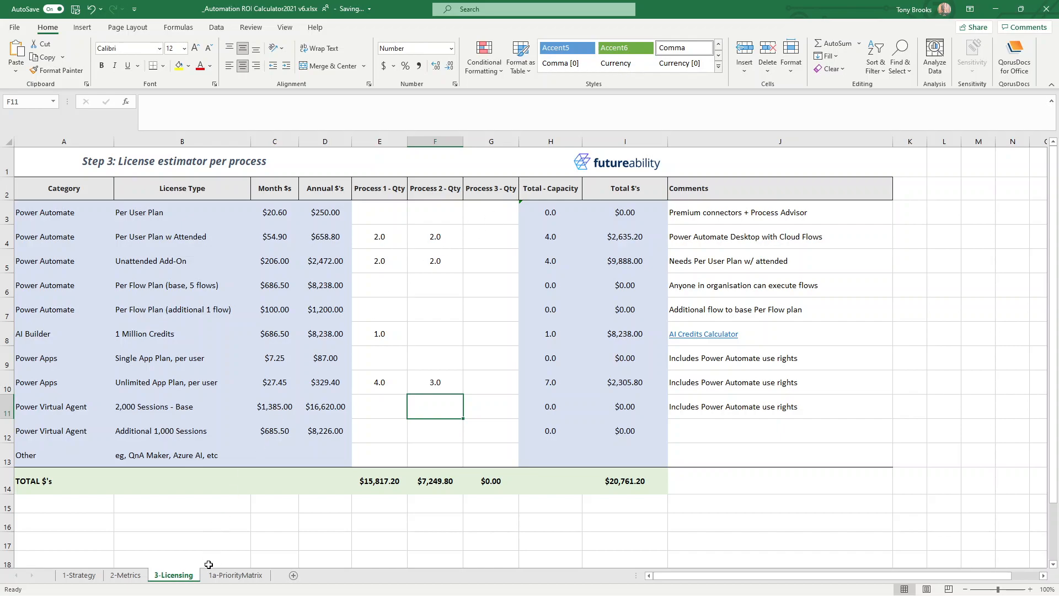
Check Process 2's annual licensing, implementation cost, three-year ROI and implementation fee payback on the 2-Metrics sheet.
{"action": "left_click", "coordinate": [125, 575]}
{"action": "left_click", "coordinate": [369, 422]}
{"action": "left_click", "coordinate": [369, 395]}
{"action": "left_click", "coordinate": [372, 420]}
{"action": "left_click", "coordinate": [363, 443]}
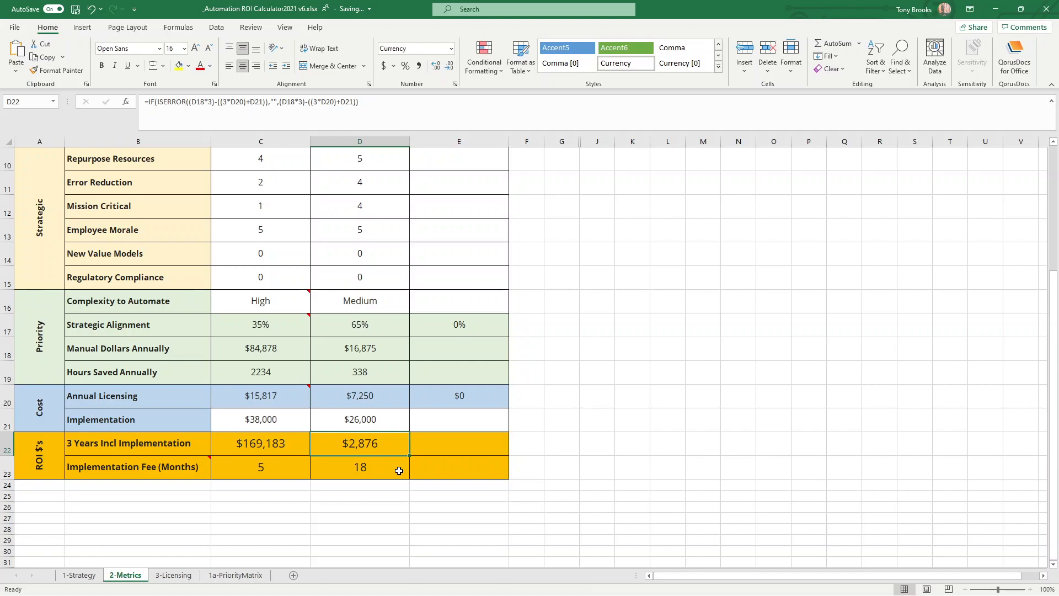
{"action": "left_click", "coordinate": [393, 415]}
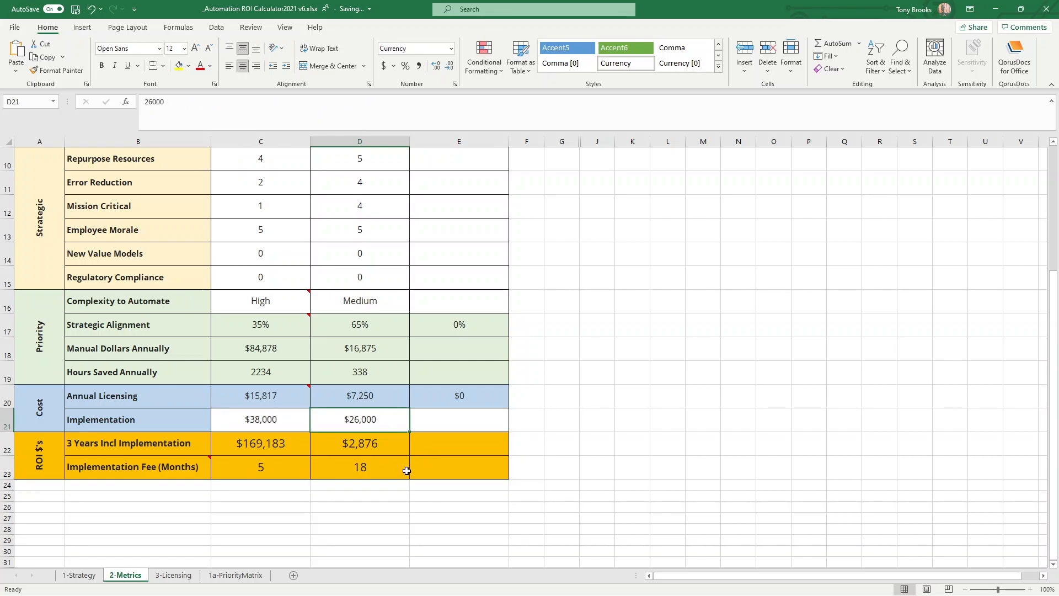
Set Process 2's Number of Times to 600 and check its three-year ROI including implementation.
{"action": "scroll", "coordinate": [369, 421], "scroll_direction": "up", "scroll_amount": 3}
{"action": "scroll", "coordinate": [364, 431], "scroll_direction": "down", "scroll_amount": 2}
{"action": "scroll", "coordinate": [366, 491], "scroll_direction": "up", "scroll_amount": 2}
{"action": "left_click", "coordinate": [383, 304]}
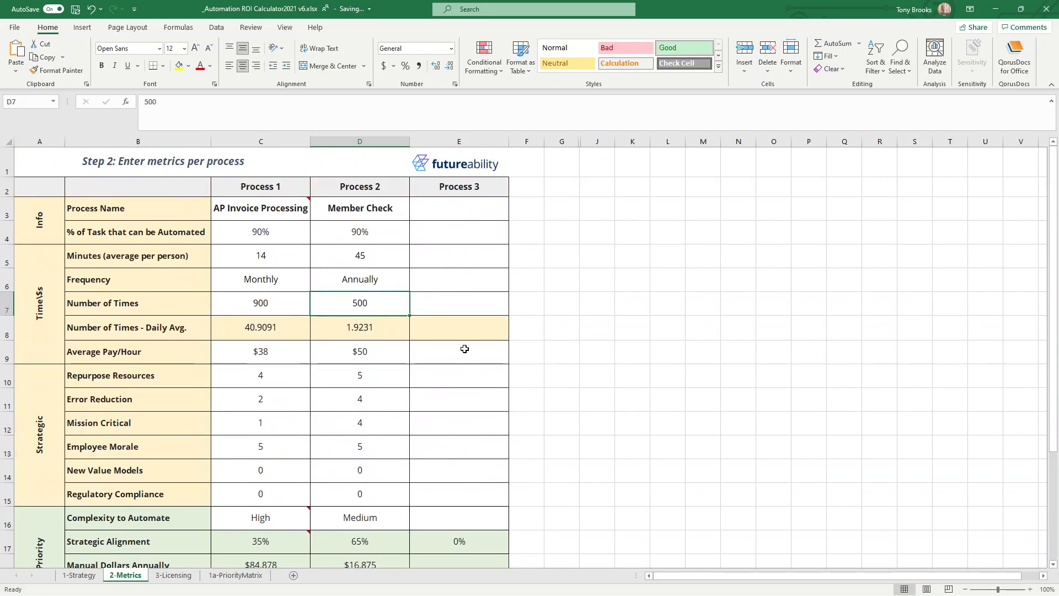
{"action": "type", "text": "600"}
{"action": "key", "text": "Return"}
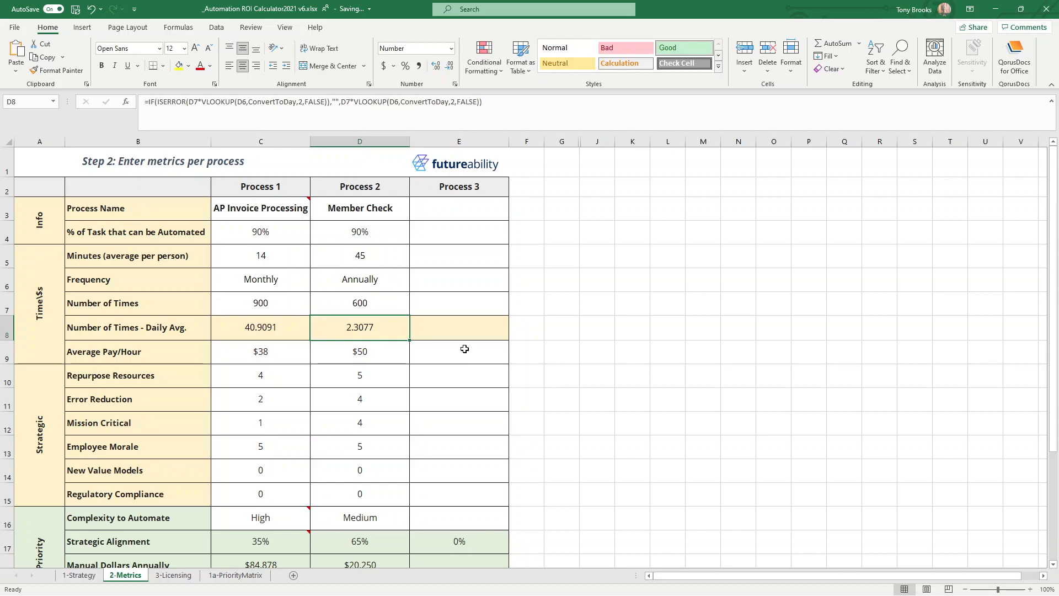
{"action": "scroll", "coordinate": [464, 351], "scroll_direction": "down", "scroll_amount": 5}
{"action": "left_click", "coordinate": [362, 306]}
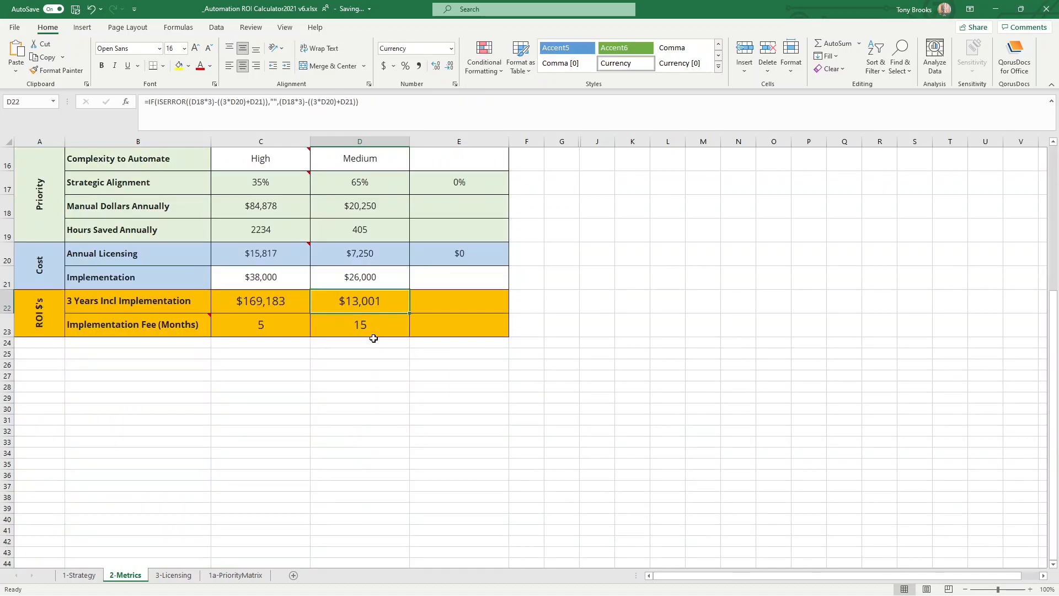
Set Process 2's Number of Times to 1000 and check its ROI figures.
{"action": "scroll", "coordinate": [374, 338], "scroll_direction": "up", "scroll_amount": 5}
{"action": "left_click", "coordinate": [374, 305]}
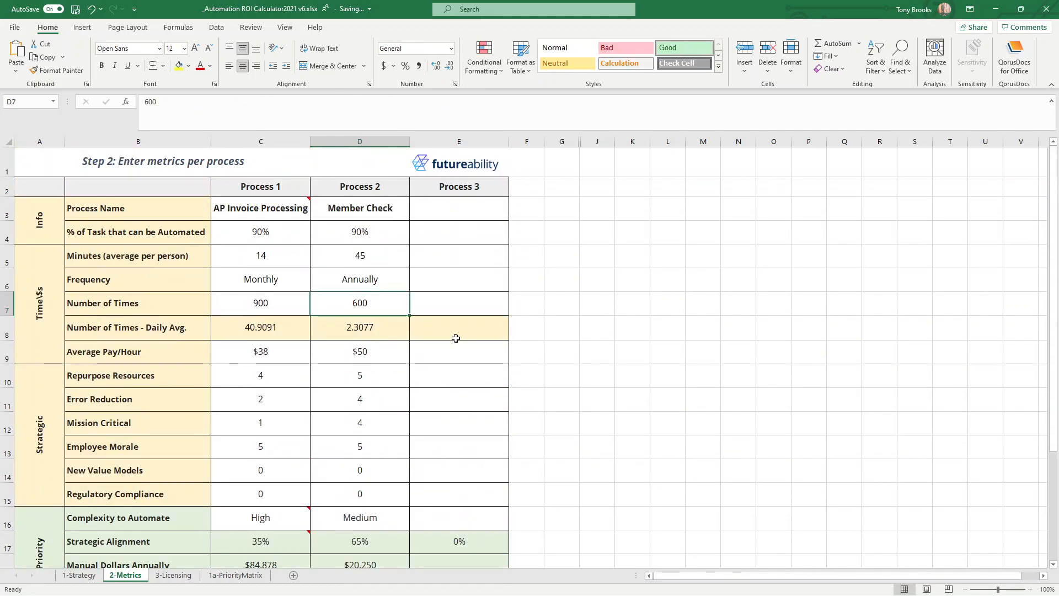
{"action": "type", "text": "1000"}
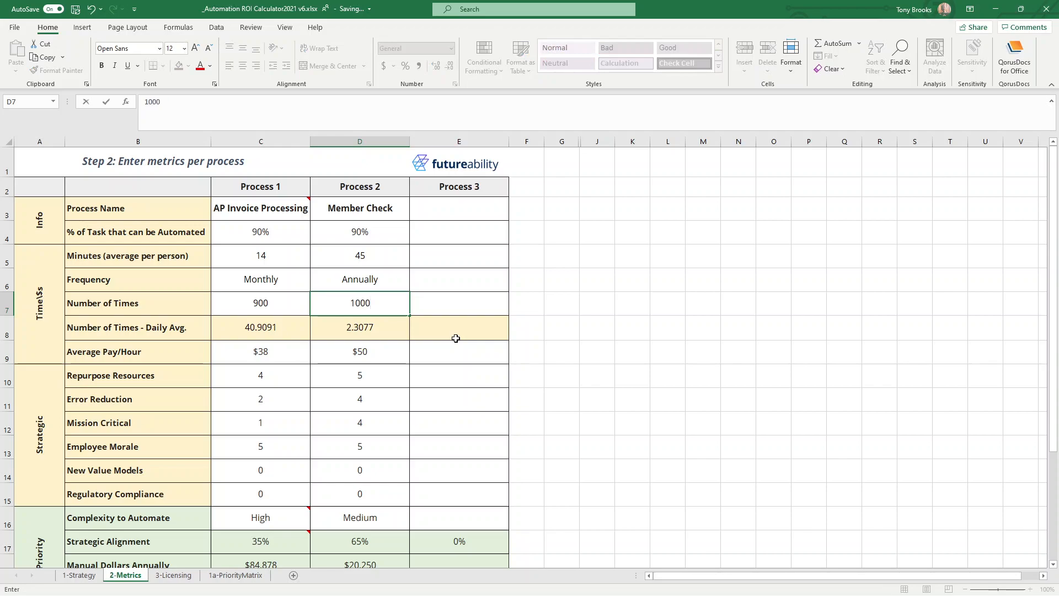
{"action": "key", "text": "Return"}
{"action": "scroll", "coordinate": [456, 338], "scroll_direction": "down", "scroll_amount": 3}
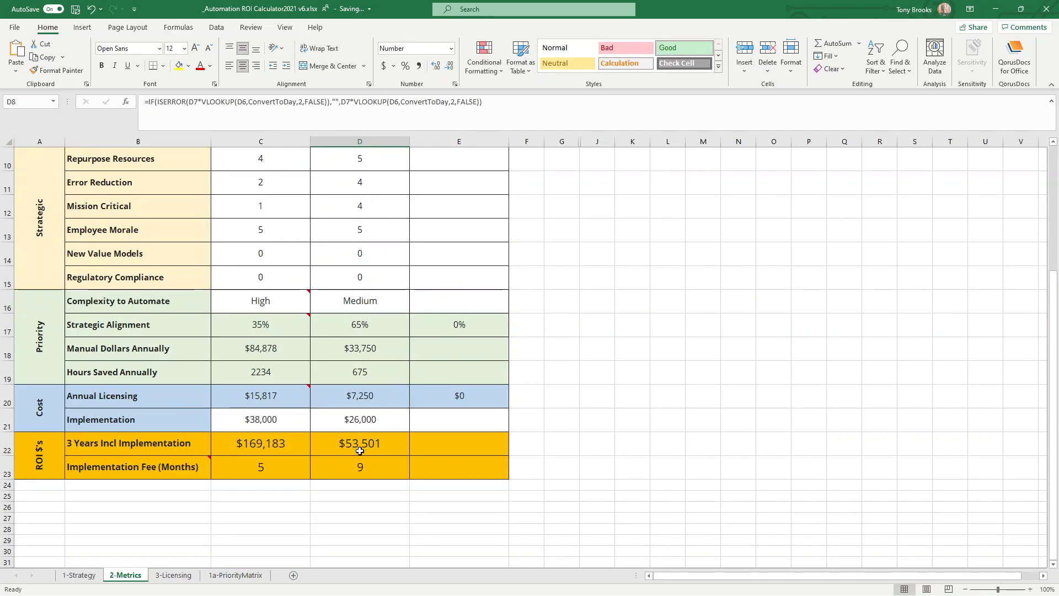
Set Process 2's Number of Times to 200 and check its three-year ROI including implementation.
{"action": "scroll", "coordinate": [360, 446], "scroll_direction": "up", "scroll_amount": 3}
{"action": "left_click", "coordinate": [373, 306]}
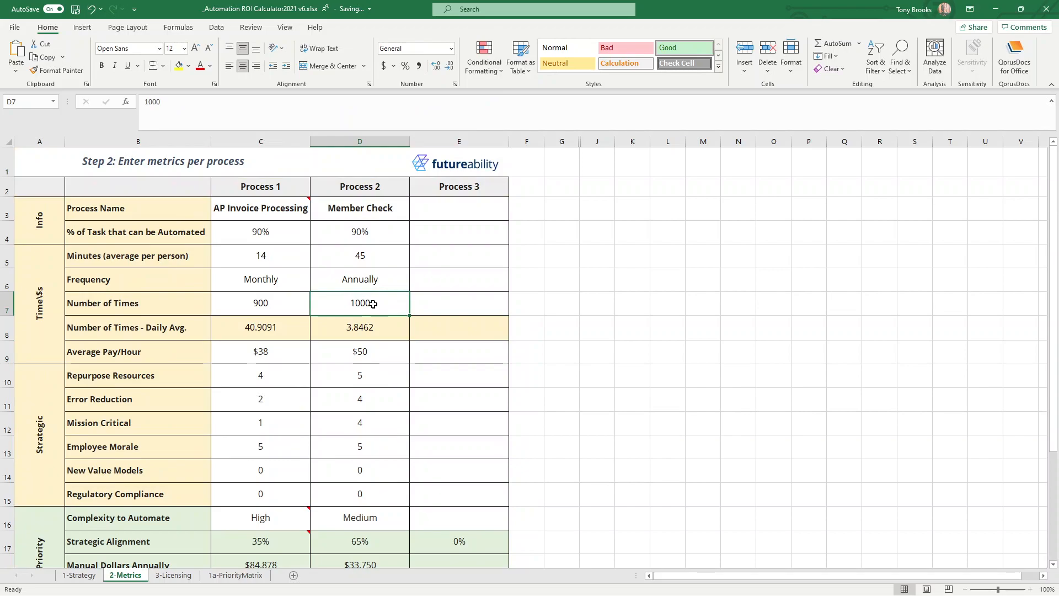
{"action": "scroll", "coordinate": [366, 442], "scroll_direction": "down", "scroll_amount": 5}
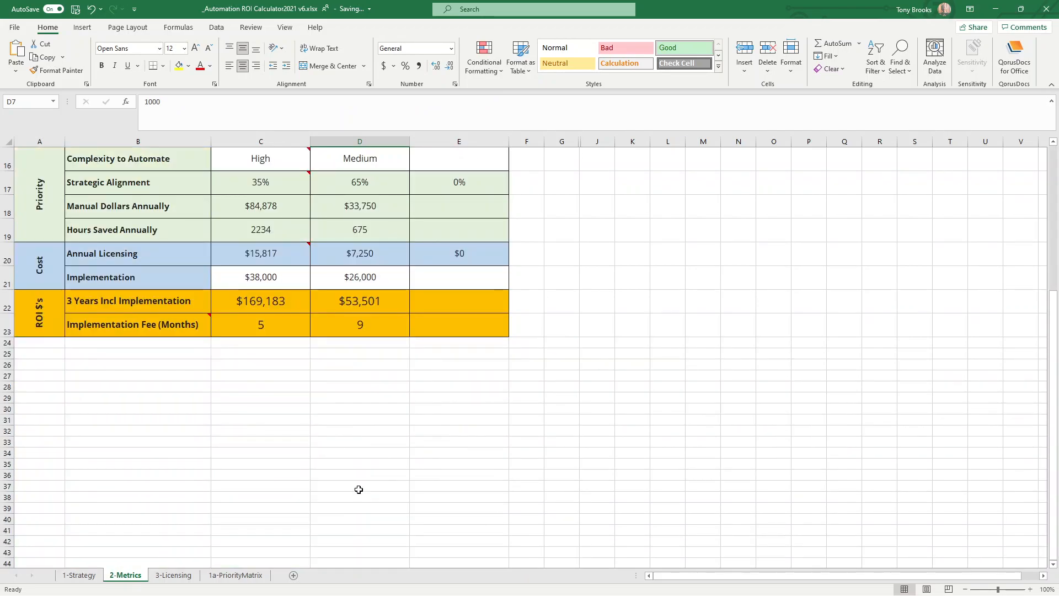
{"action": "scroll", "coordinate": [367, 467], "scroll_direction": "up", "scroll_amount": 5}
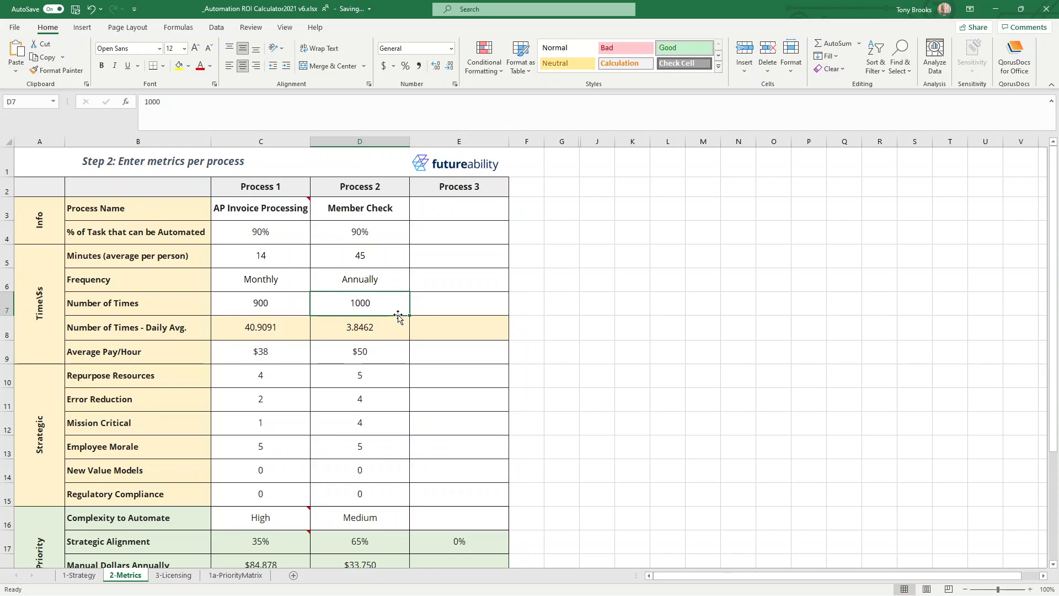
{"action": "type", "text": "200"}
{"action": "key", "text": "Return"}
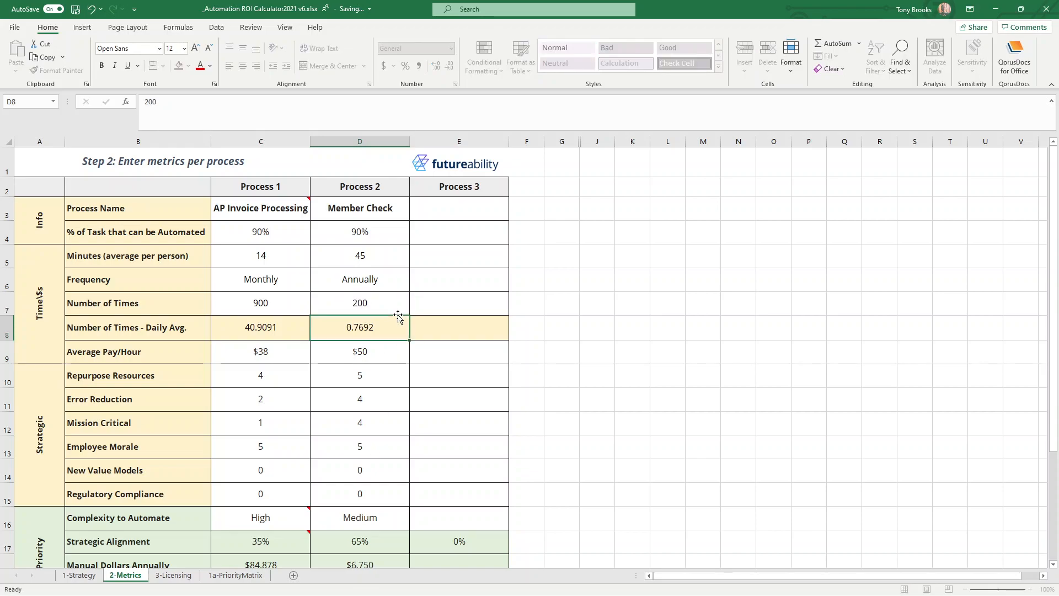
{"action": "left_click", "coordinate": [352, 344]}
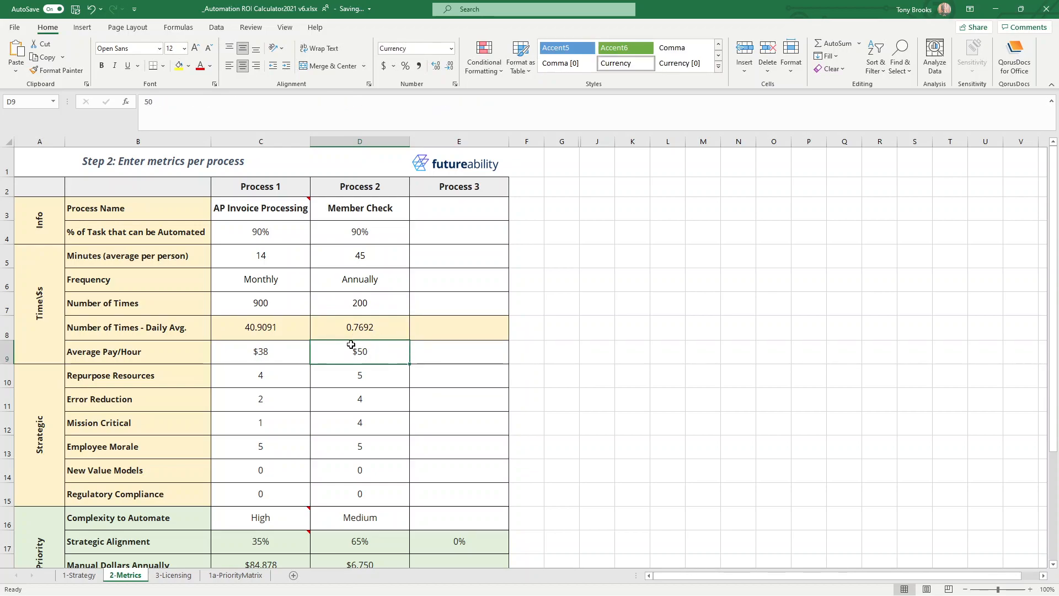
{"action": "left_click", "coordinate": [376, 302]}
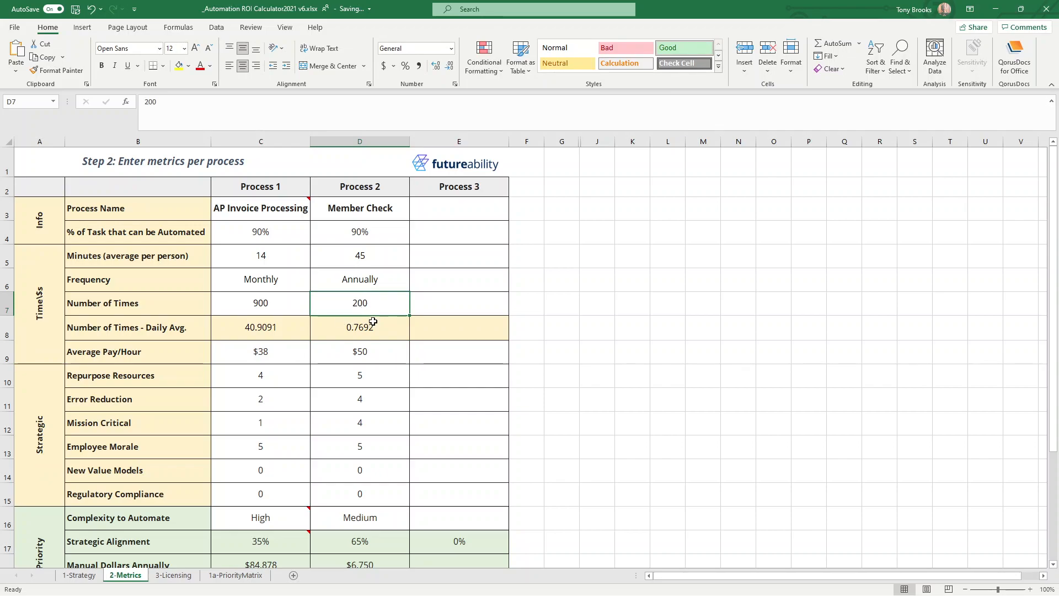
{"action": "left_click", "coordinate": [372, 321]}
{"action": "scroll", "coordinate": [368, 310], "scroll_direction": "down", "scroll_amount": 3}
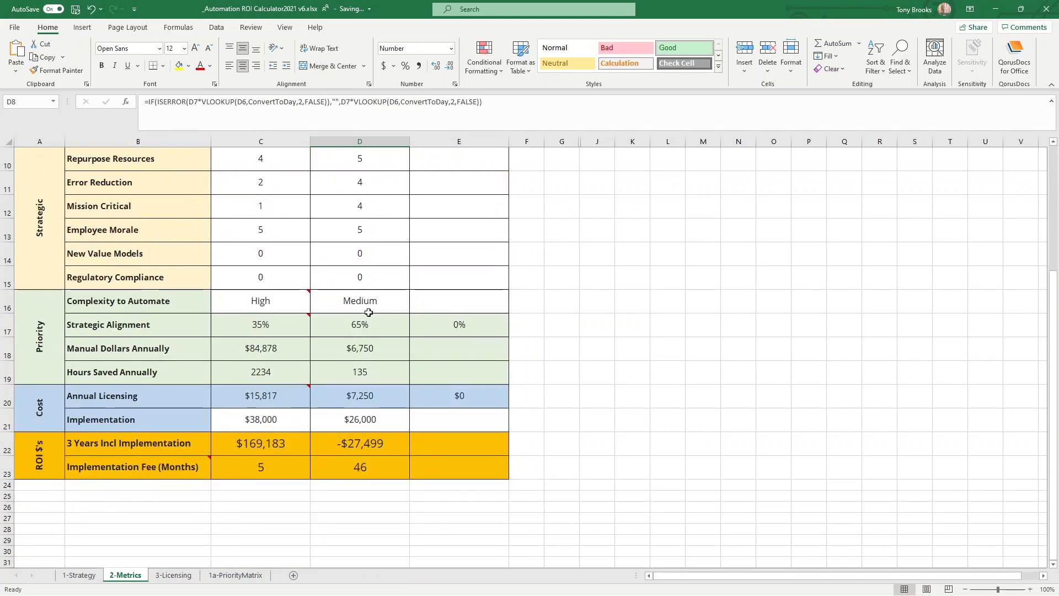
{"action": "left_click", "coordinate": [361, 443]}
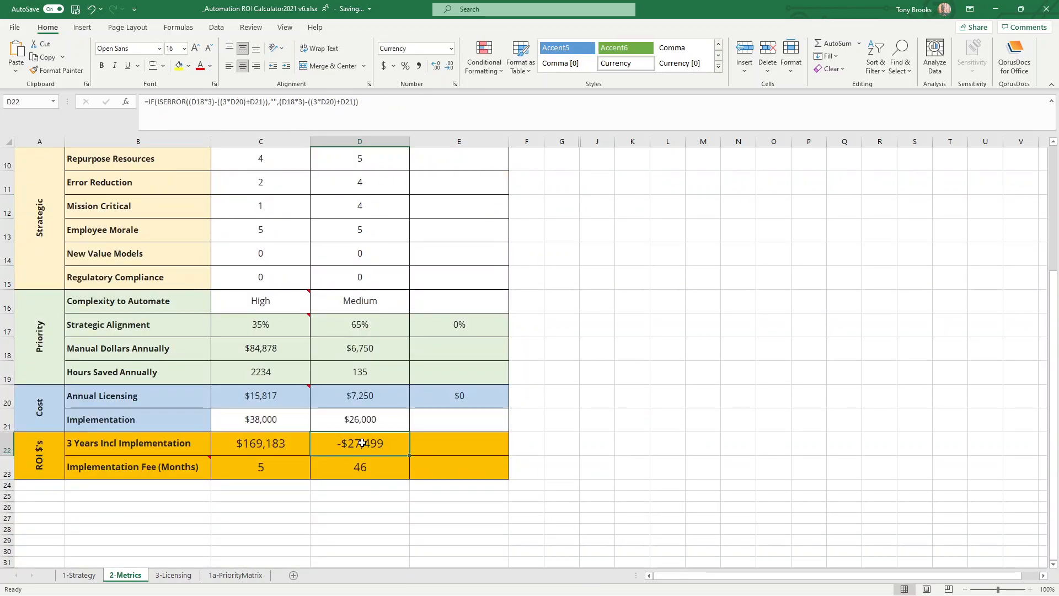
Set Process 2's Number of Times back to 500 and check the ROI rows.
{"action": "scroll", "coordinate": [361, 443], "scroll_direction": "up", "scroll_amount": 3}
{"action": "scroll", "coordinate": [362, 443], "scroll_direction": "down", "scroll_amount": 1}
{"action": "scroll", "coordinate": [362, 443], "scroll_direction": "up", "scroll_amount": 1}
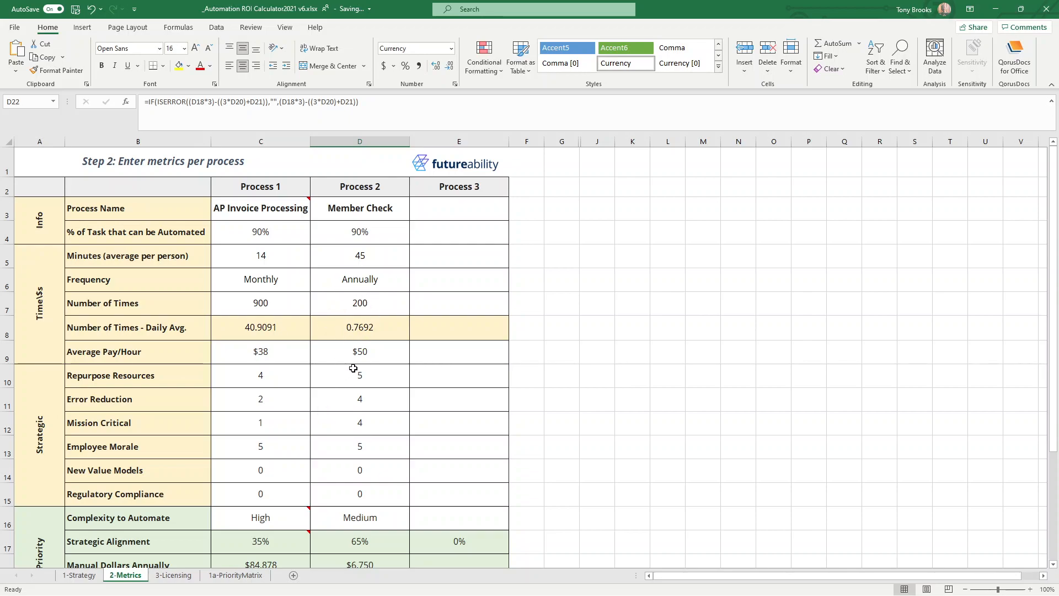
{"action": "left_click", "coordinate": [365, 296]}
{"action": "type", "text": "500"}
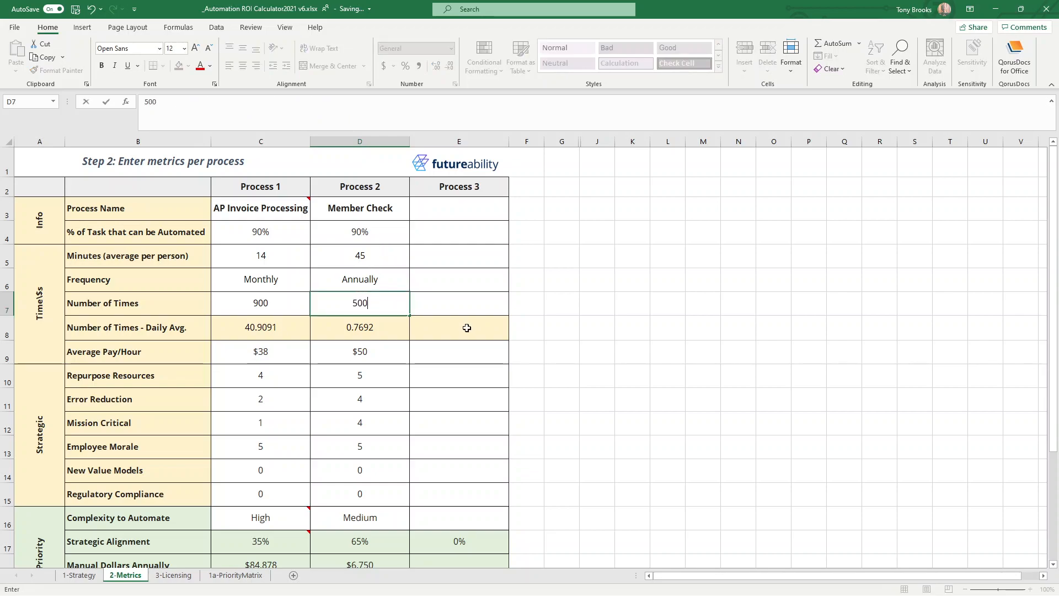
{"action": "key", "text": "Return"}
{"action": "scroll", "coordinate": [423, 341], "scroll_direction": "down", "scroll_amount": 4}
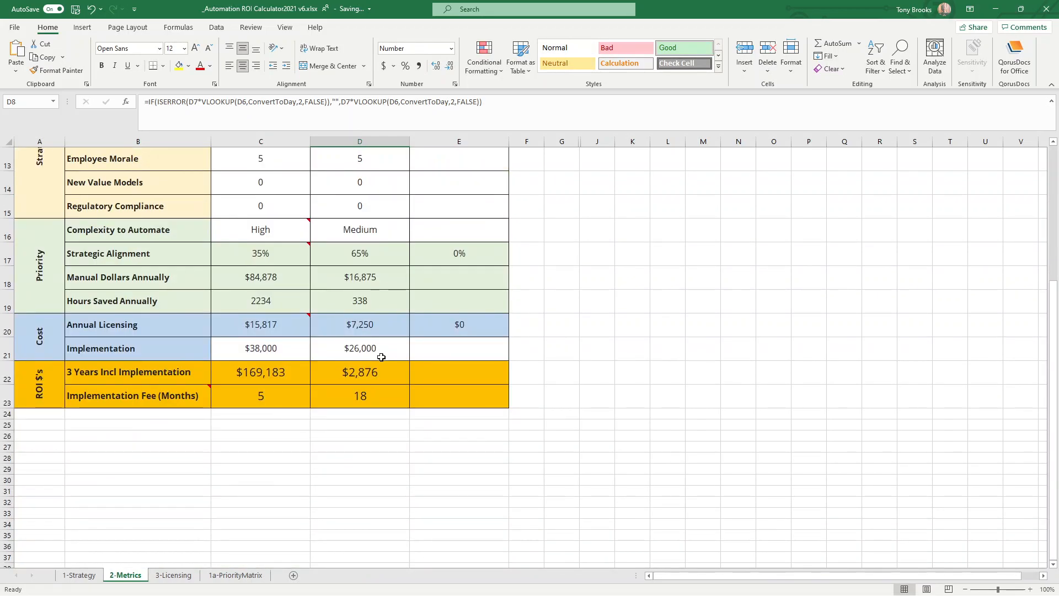
Compare the metrics, annual licensing, implementation costs and ROI of AP Invoice Processing and Member Check.
{"action": "scroll", "coordinate": [376, 391], "scroll_direction": "up", "scroll_amount": 4}
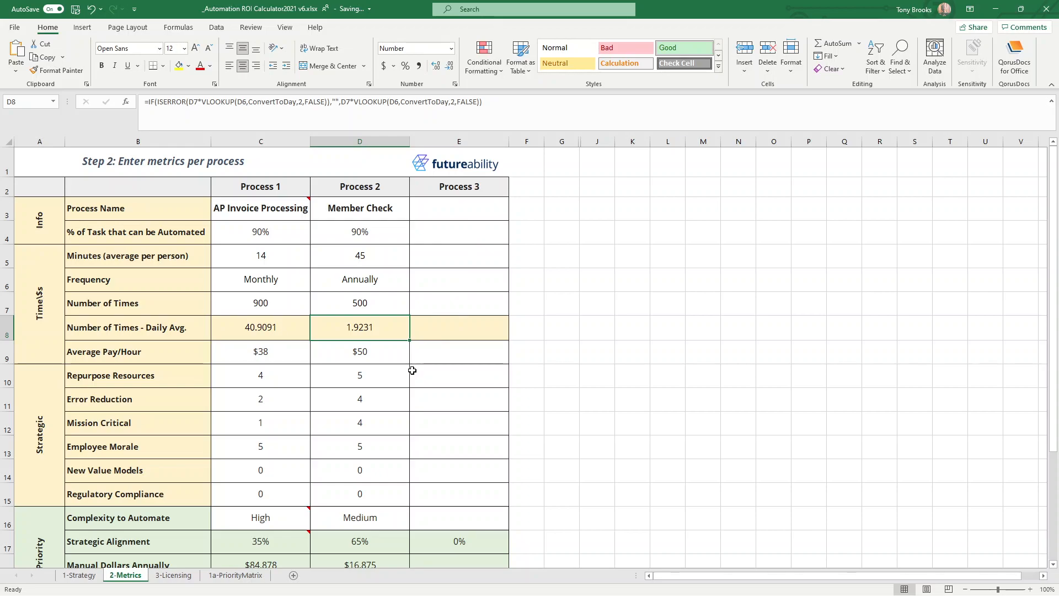
{"action": "left_click", "coordinate": [263, 202]}
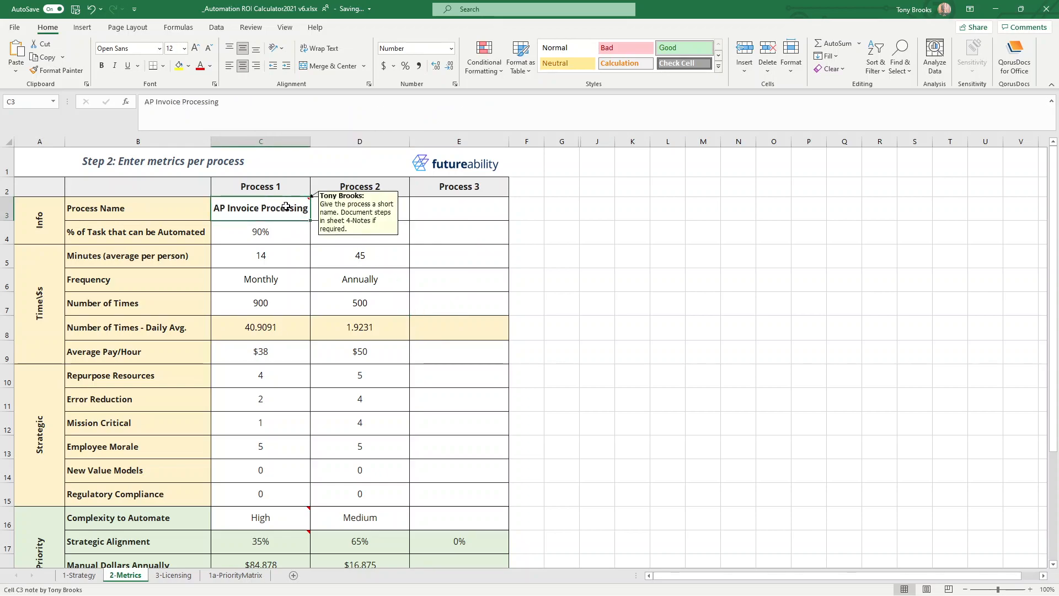
{"action": "left_click", "coordinate": [419, 208]}
{"action": "scroll", "coordinate": [418, 223], "scroll_direction": "down", "scroll_amount": 3}
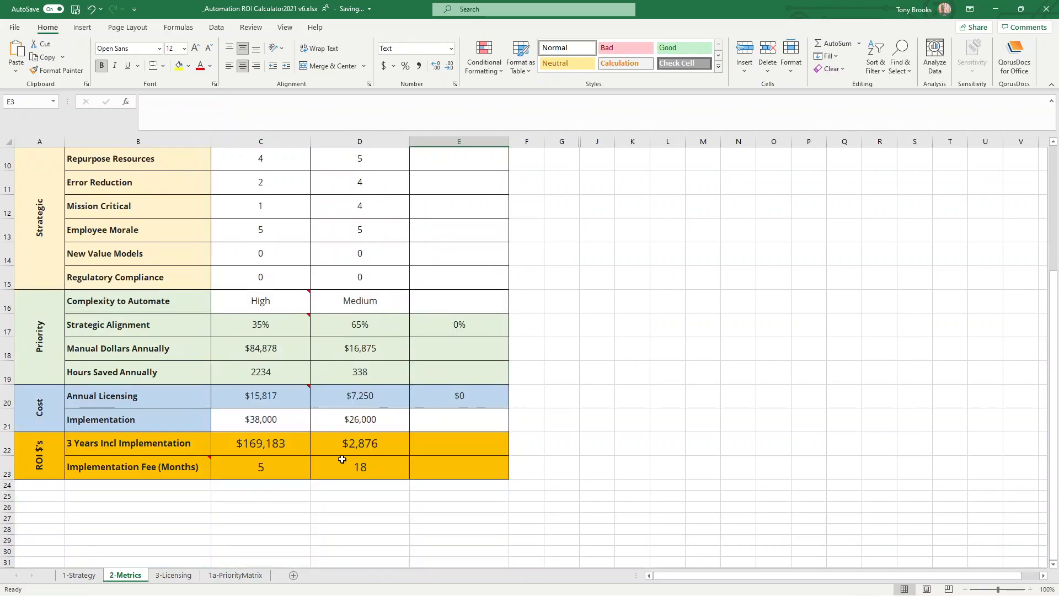
{"action": "left_click", "coordinate": [353, 395]}
{"action": "left_click", "coordinate": [358, 421]}
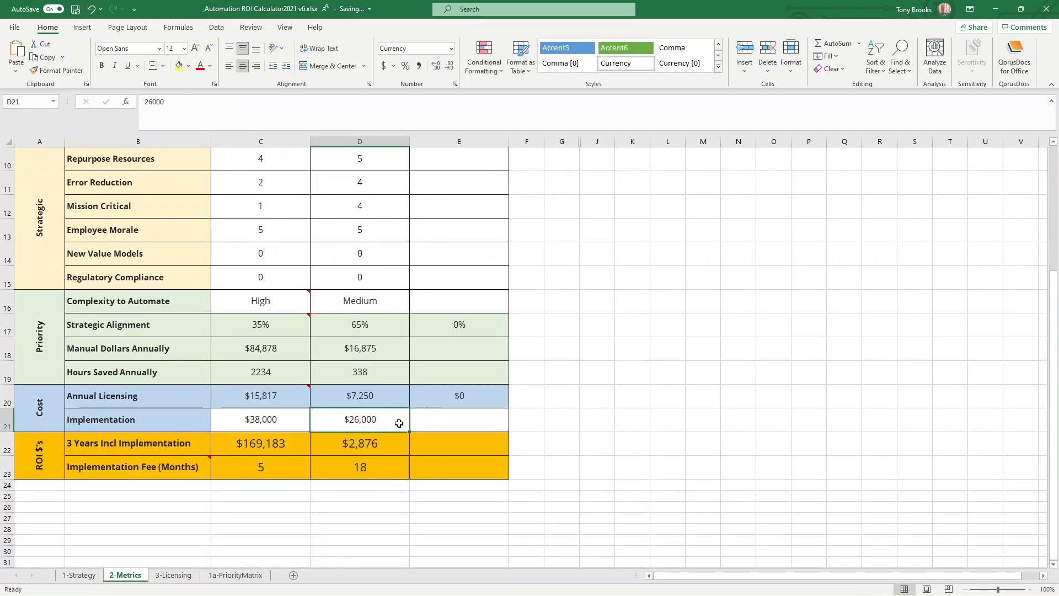
{"action": "left_click_drag", "start_coordinate": [261, 396], "coordinate": [371, 419]}
{"action": "left_click", "coordinate": [372, 419]}
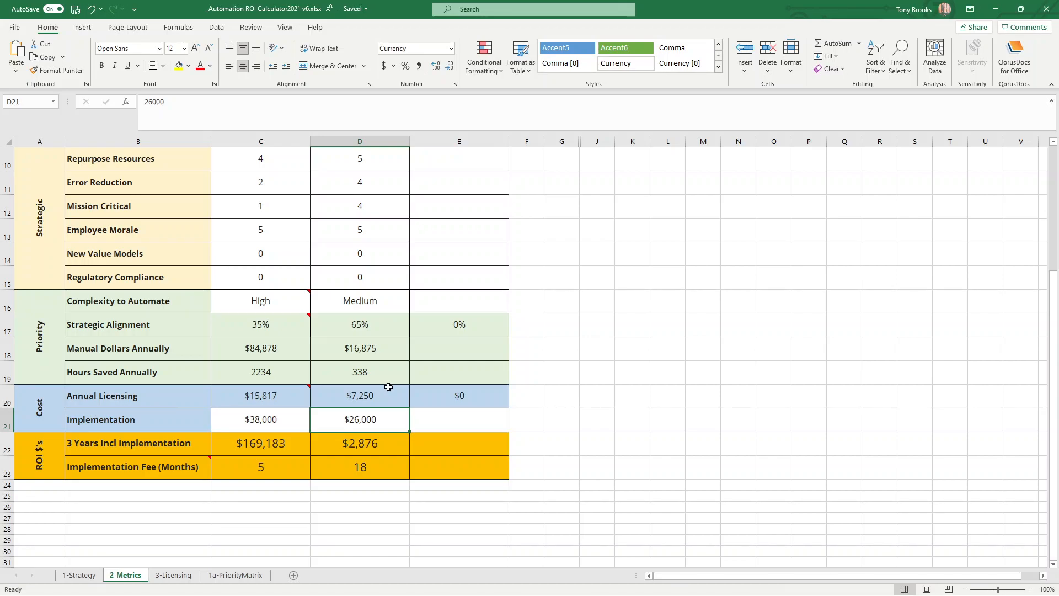
{"action": "scroll", "coordinate": [388, 387], "scroll_direction": "up", "scroll_amount": 3}
{"action": "scroll", "coordinate": [293, 392], "scroll_direction": "down", "scroll_amount": 1}
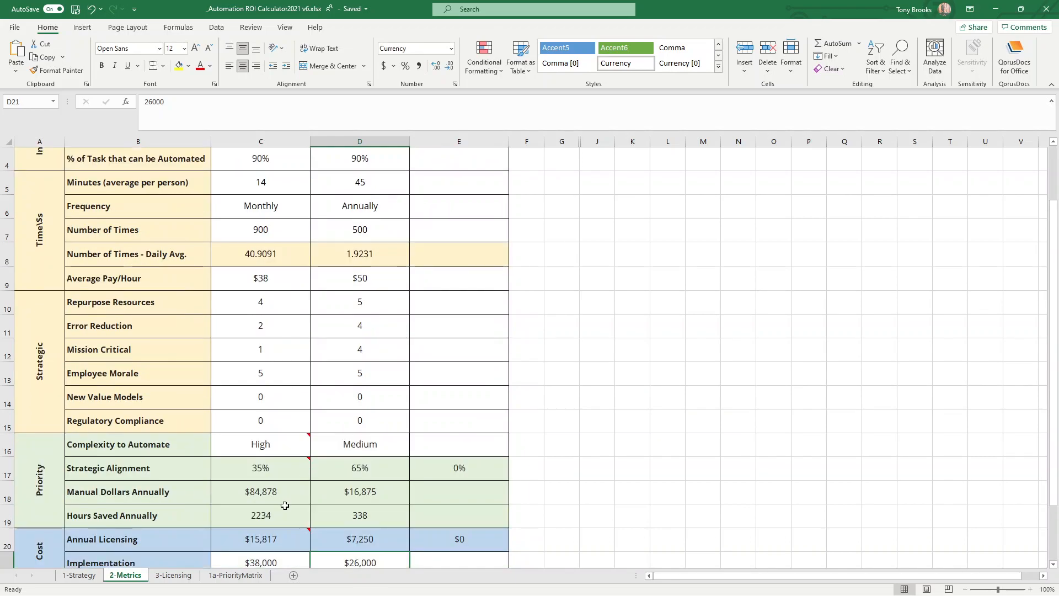
{"action": "scroll", "coordinate": [306, 466], "scroll_direction": "down", "scroll_amount": 1}
{"action": "mouse_move", "coordinate": [301, 478]}
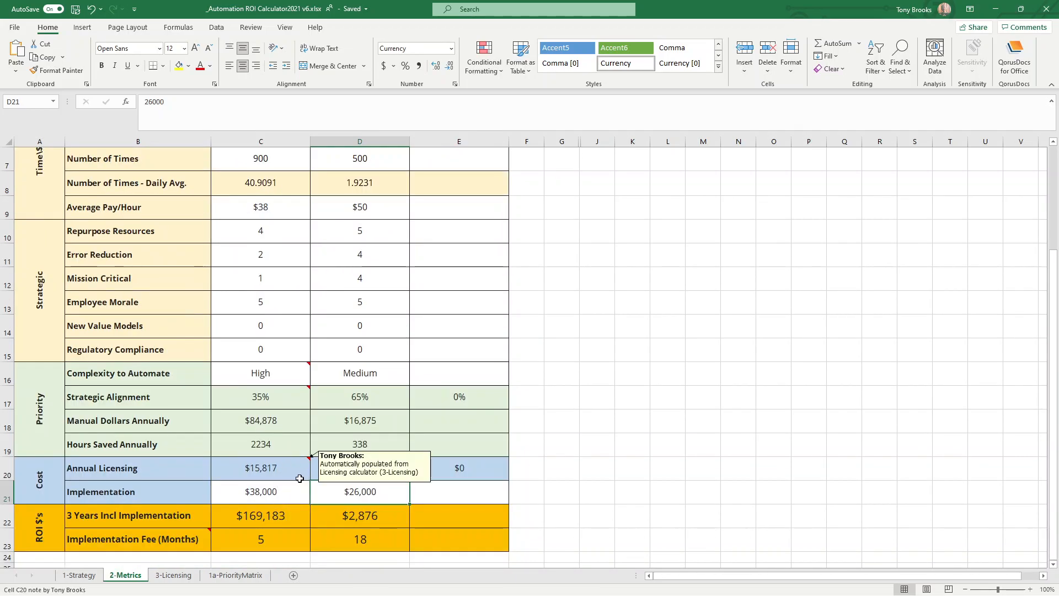